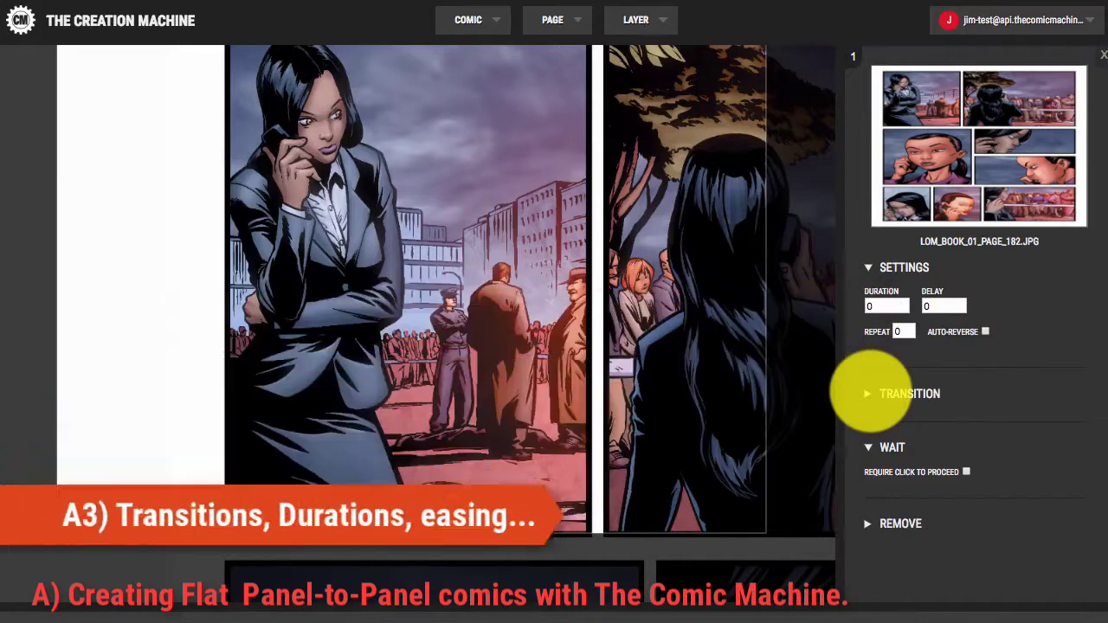
Step: Adjust the page image's Start transition framing to X 157, Y -78, width 1486 and height 2254
click(870, 394)
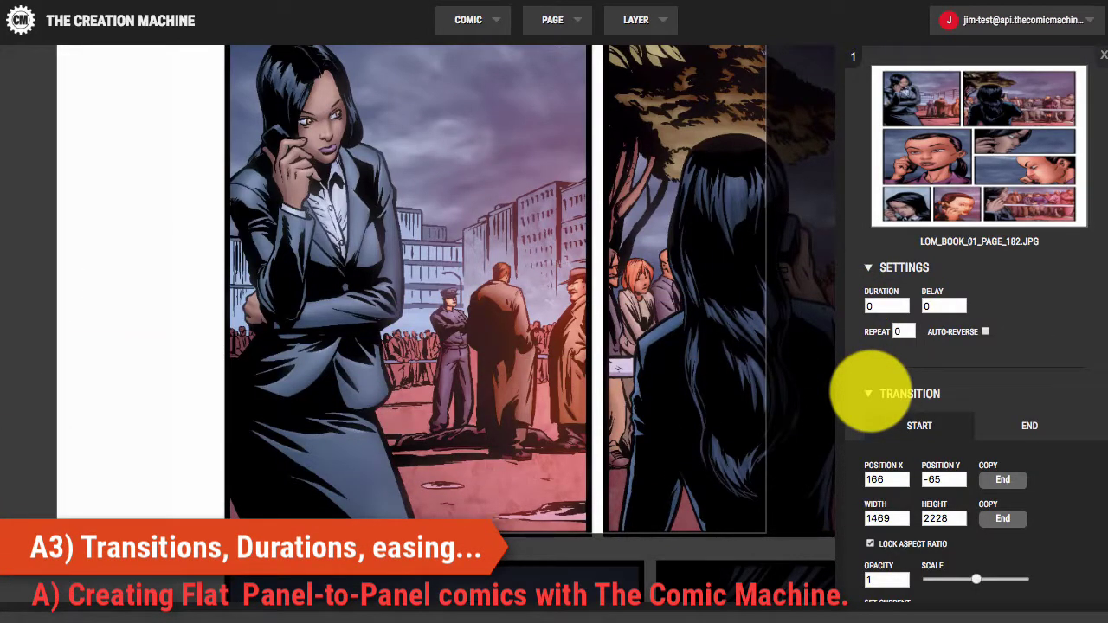
scroll(870, 394, down, 2)
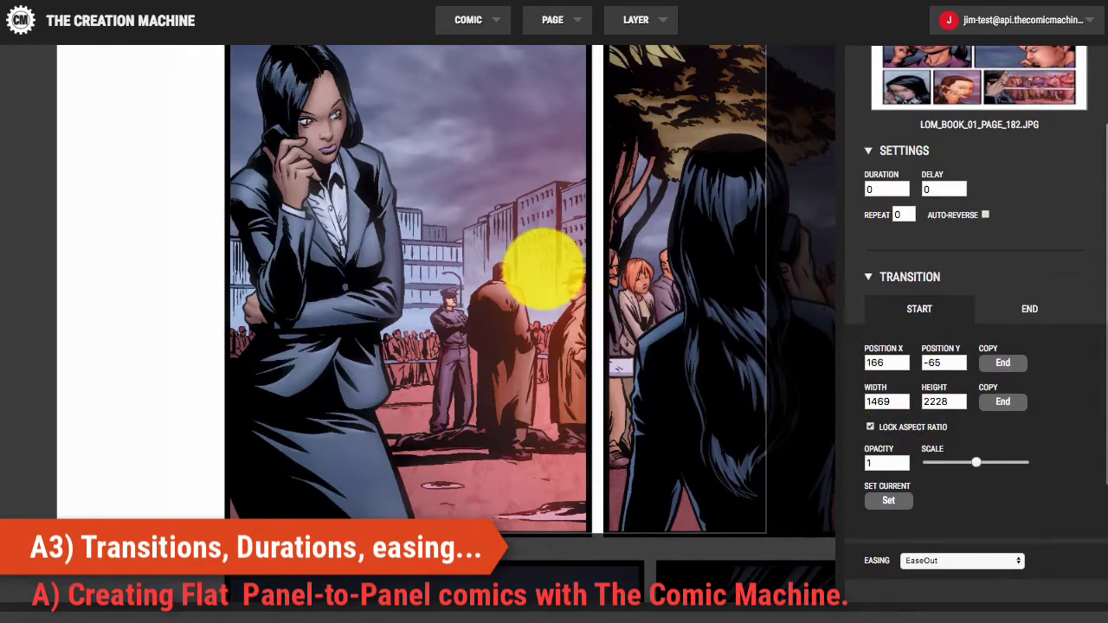
scroll(545, 269, up, 2)
scroll(418, 193, down, 2)
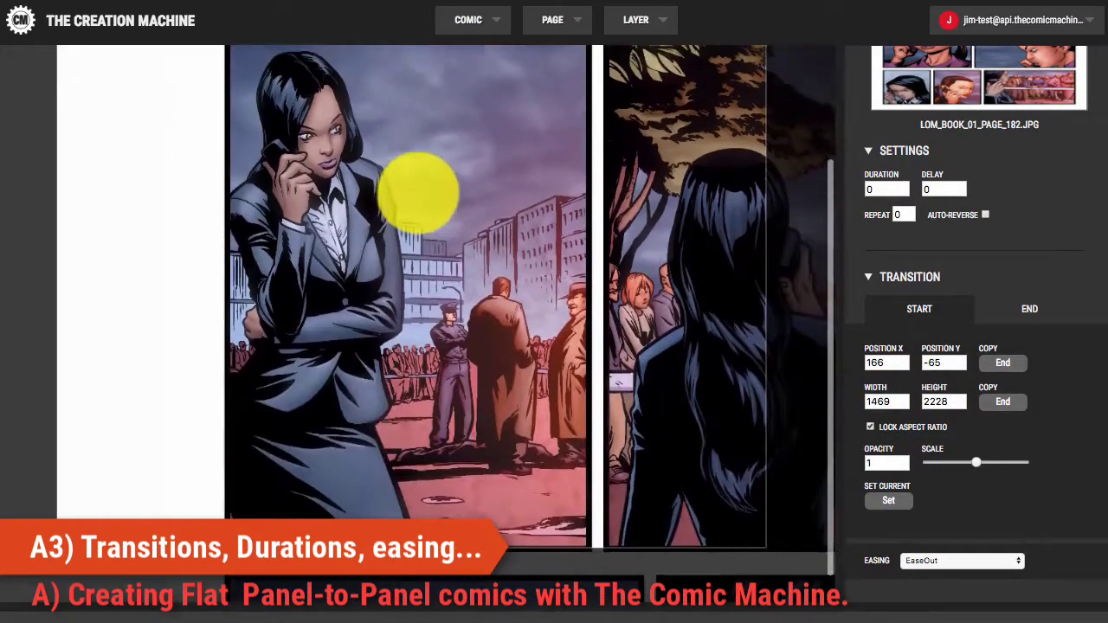
scroll(484, 179, up, 2)
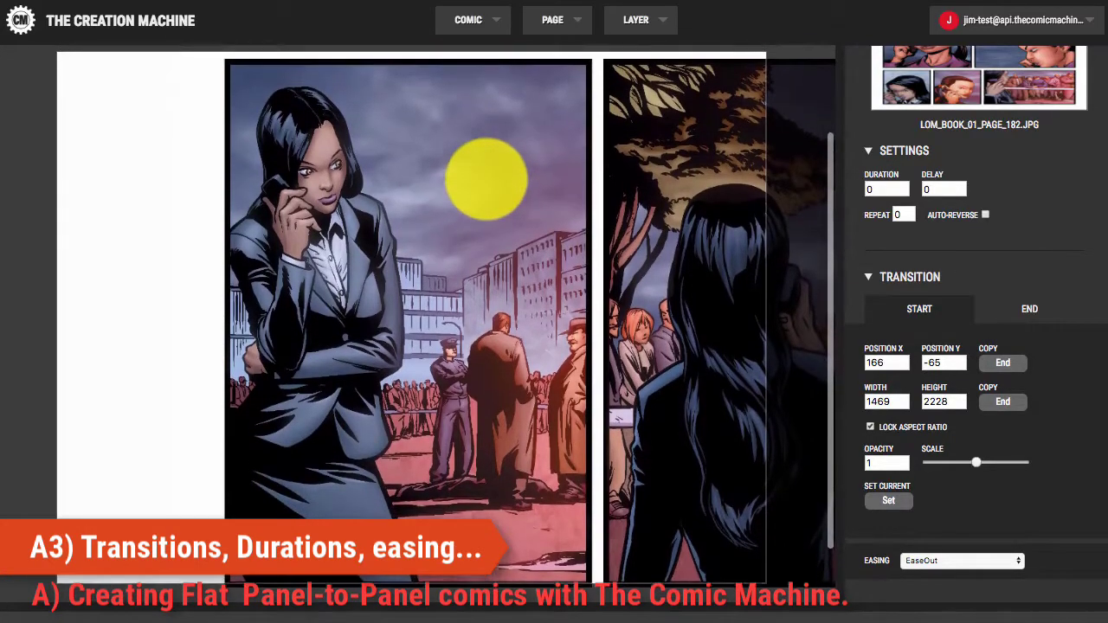
scroll(486, 177, up, 1)
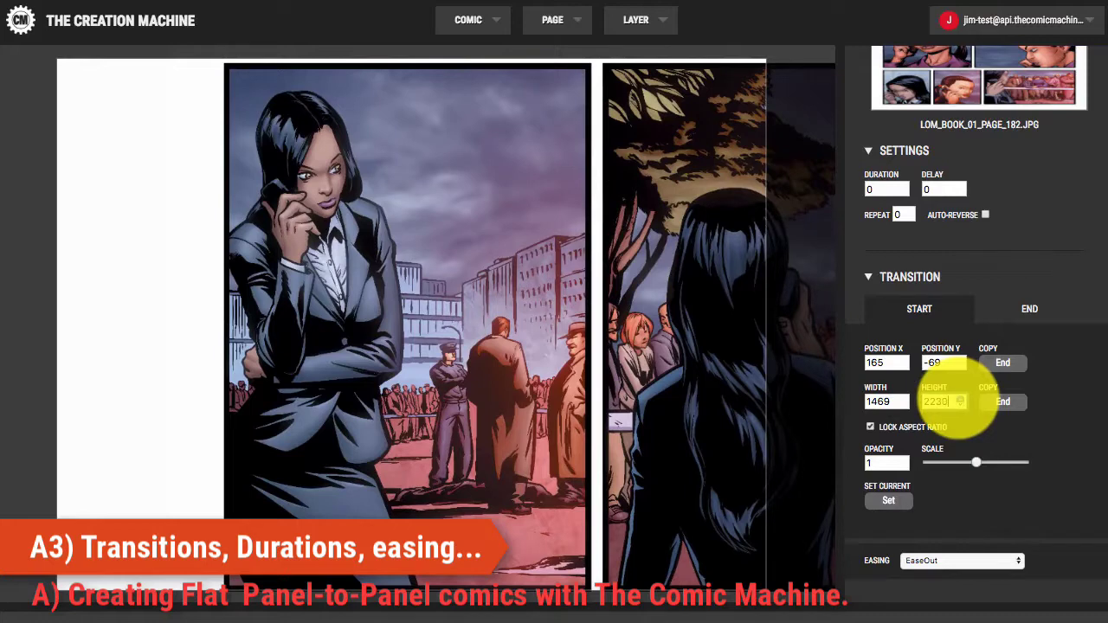
scroll(685, 410, up, 4)
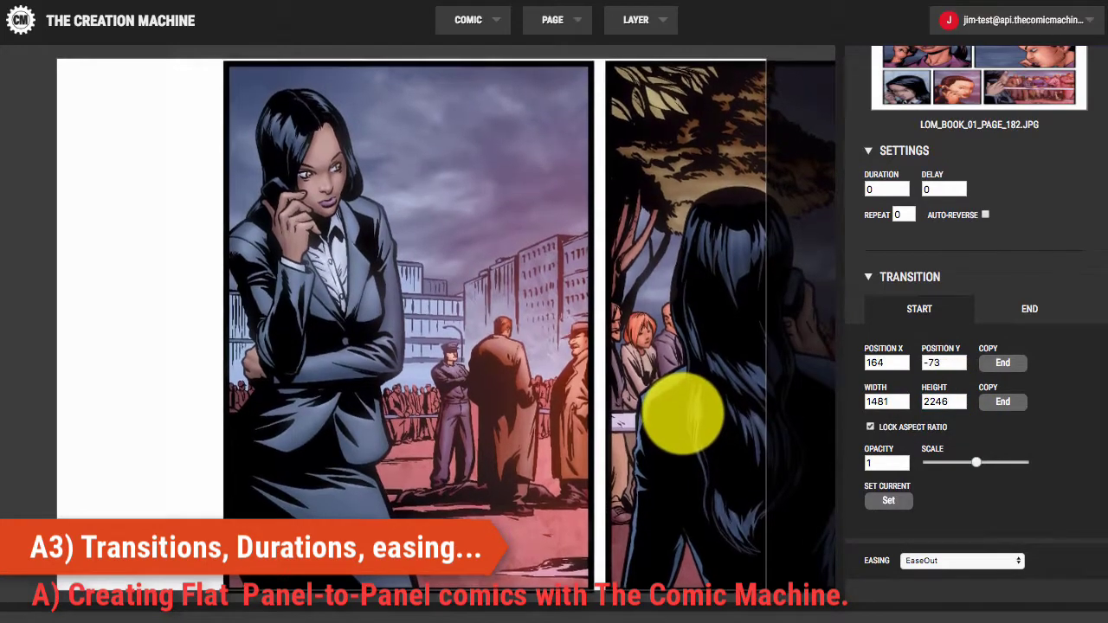
drag(684, 414, 683, 412)
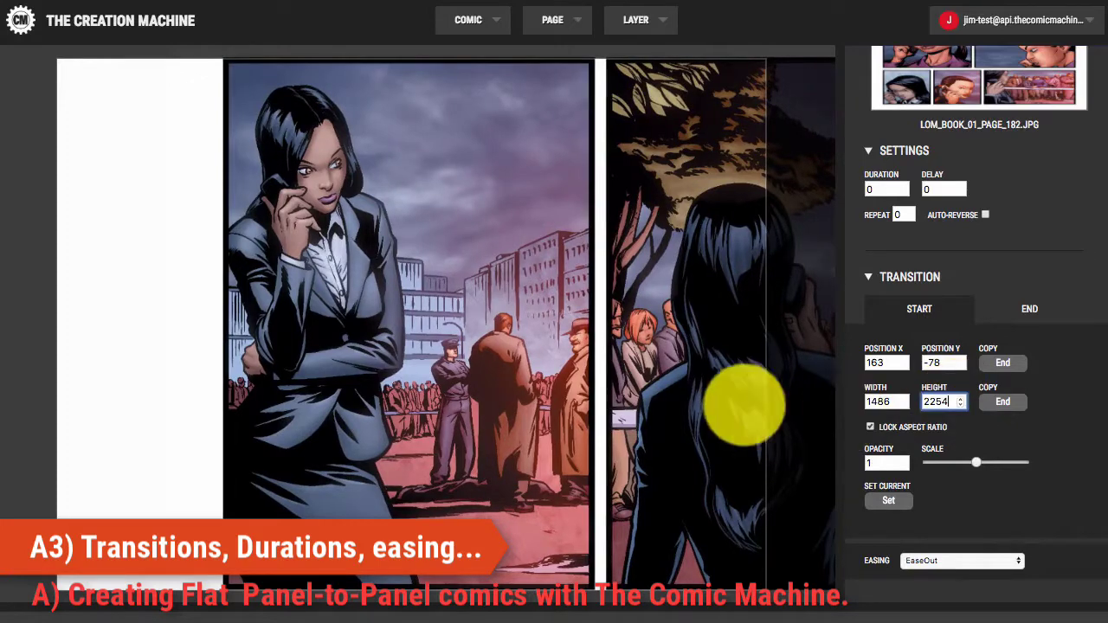
scroll(710, 396, up, 2)
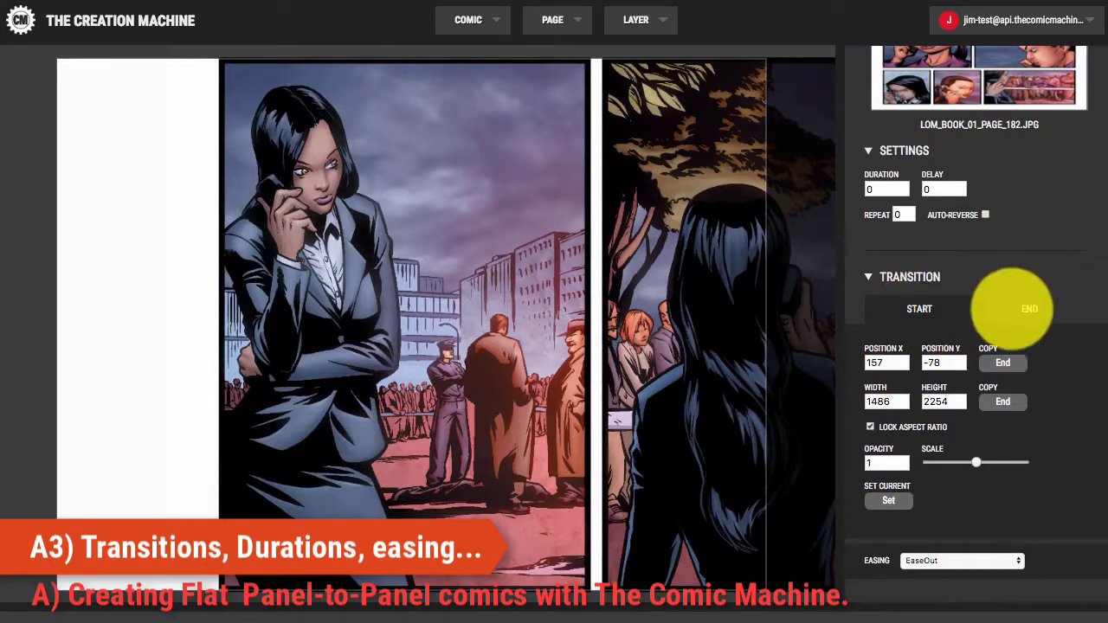
Step: Compare the page image's Start and End transition positions and sizes on the canvas
click(1031, 309)
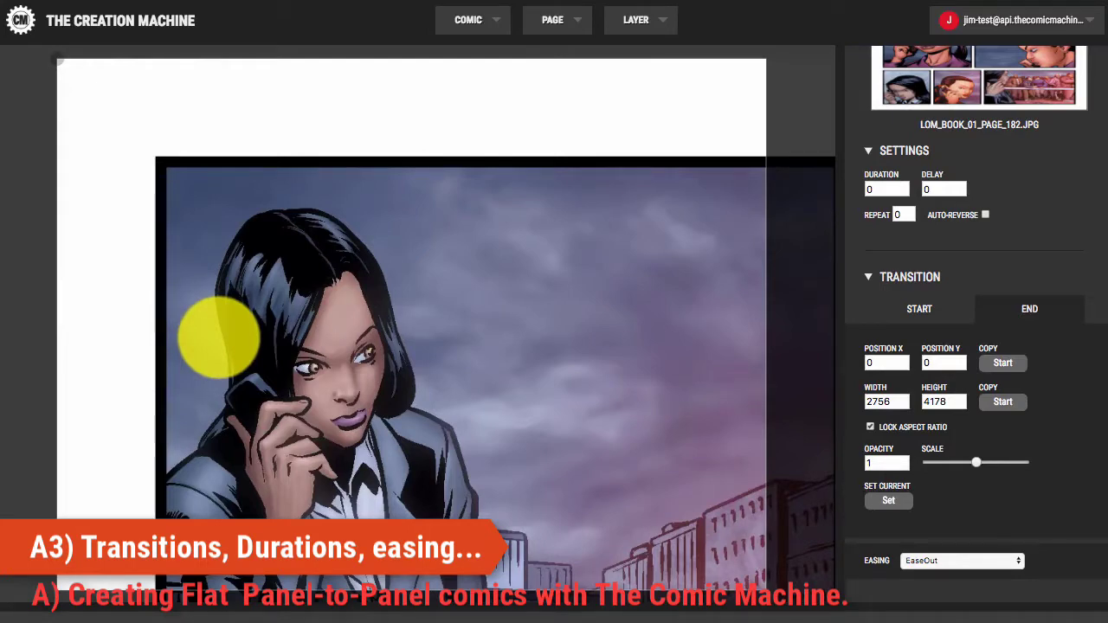
click(943, 304)
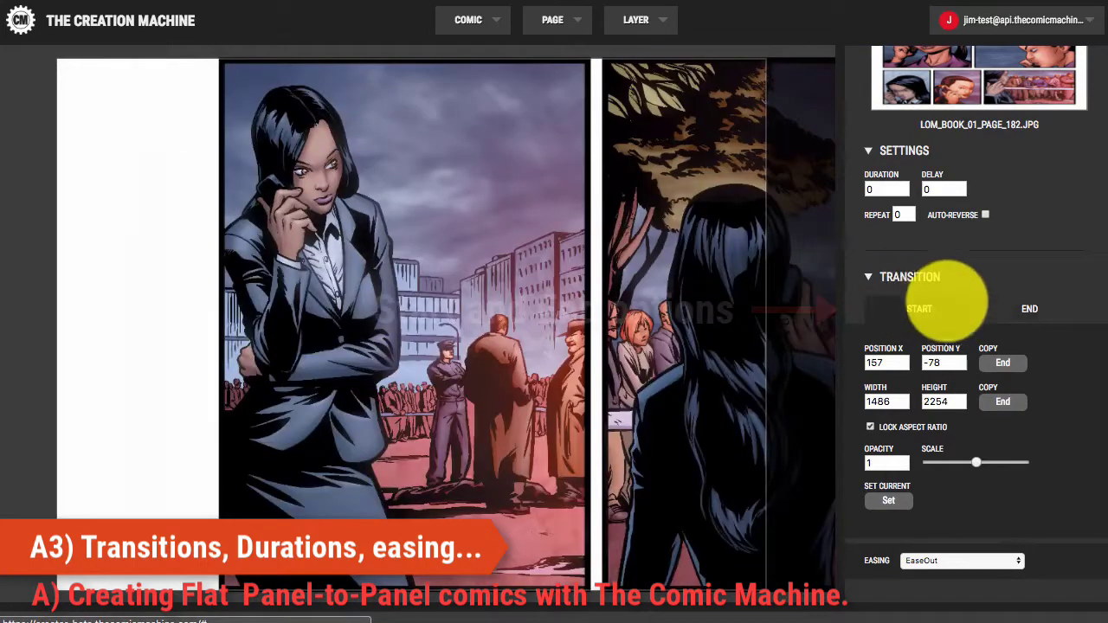
click(1028, 307)
click(918, 308)
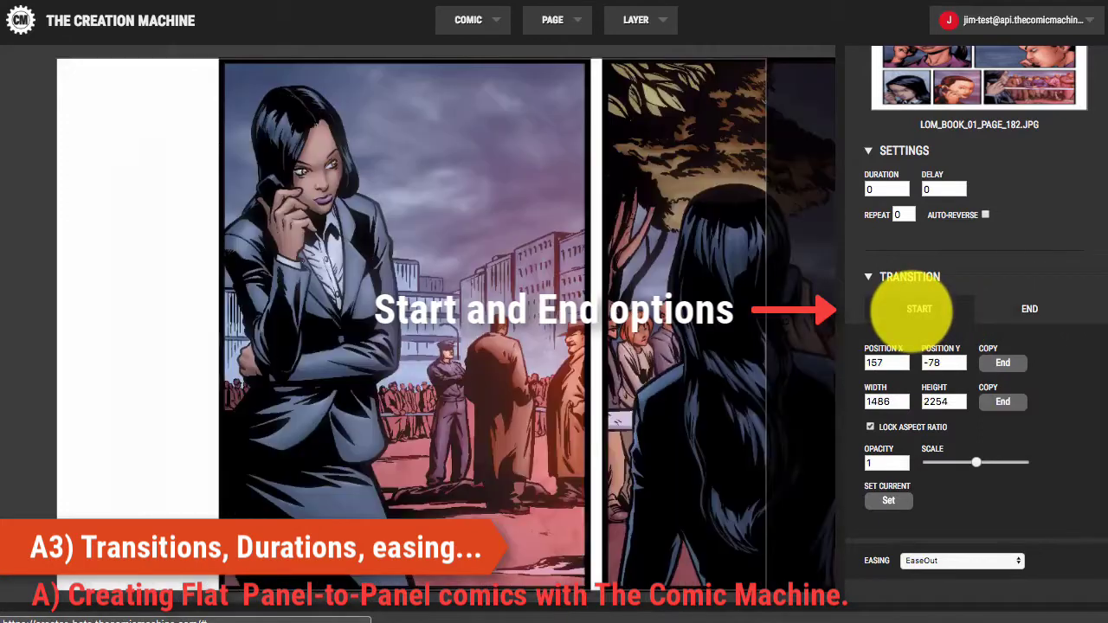
click(1020, 309)
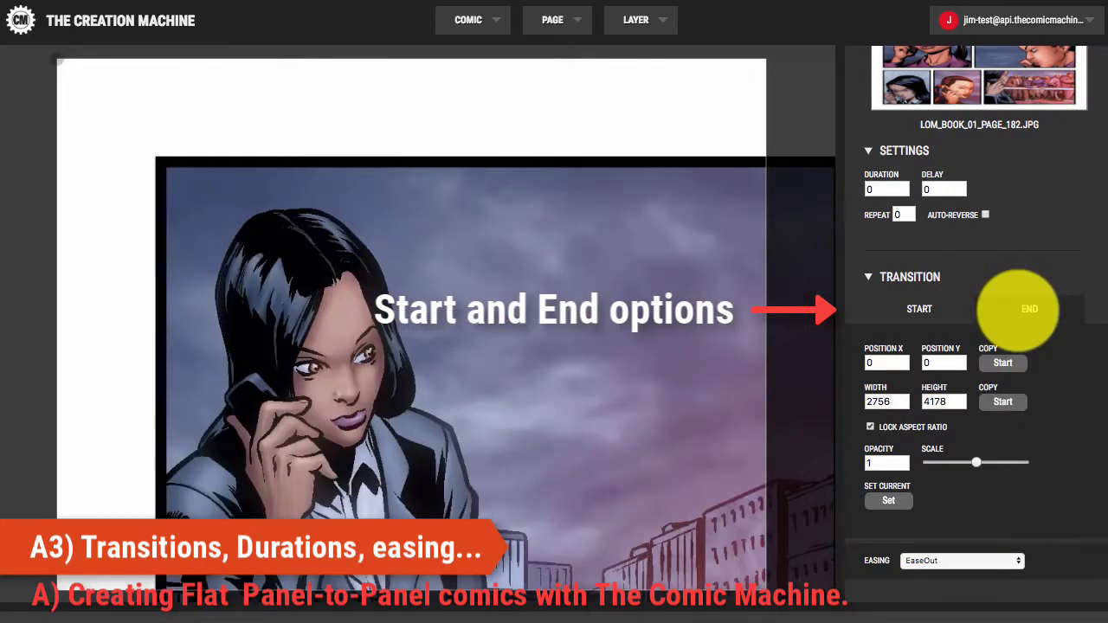
click(926, 308)
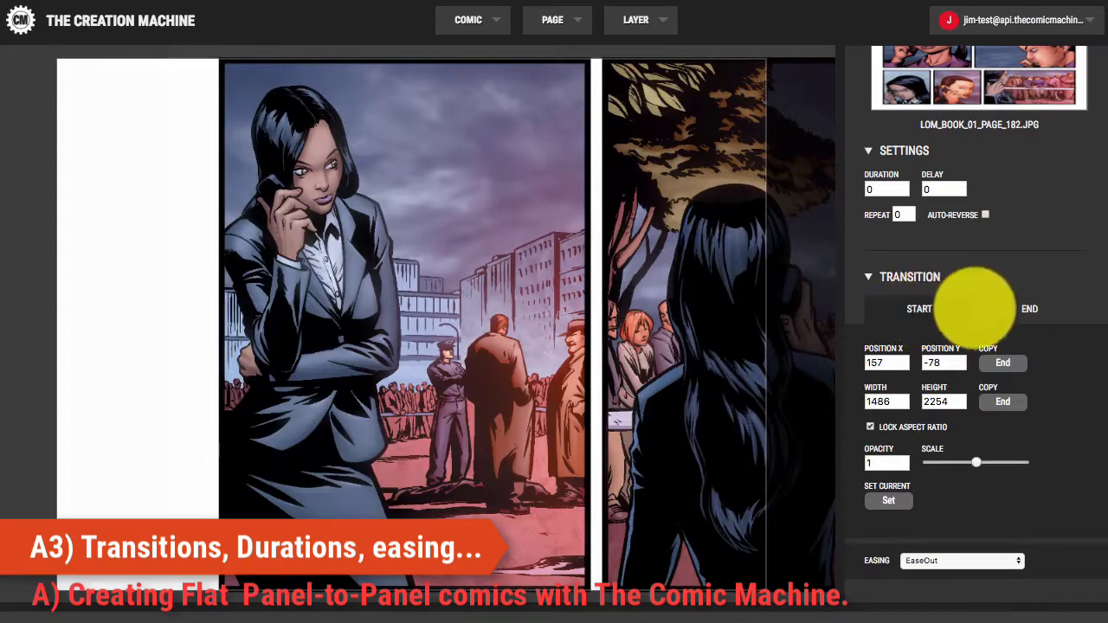
click(1029, 309)
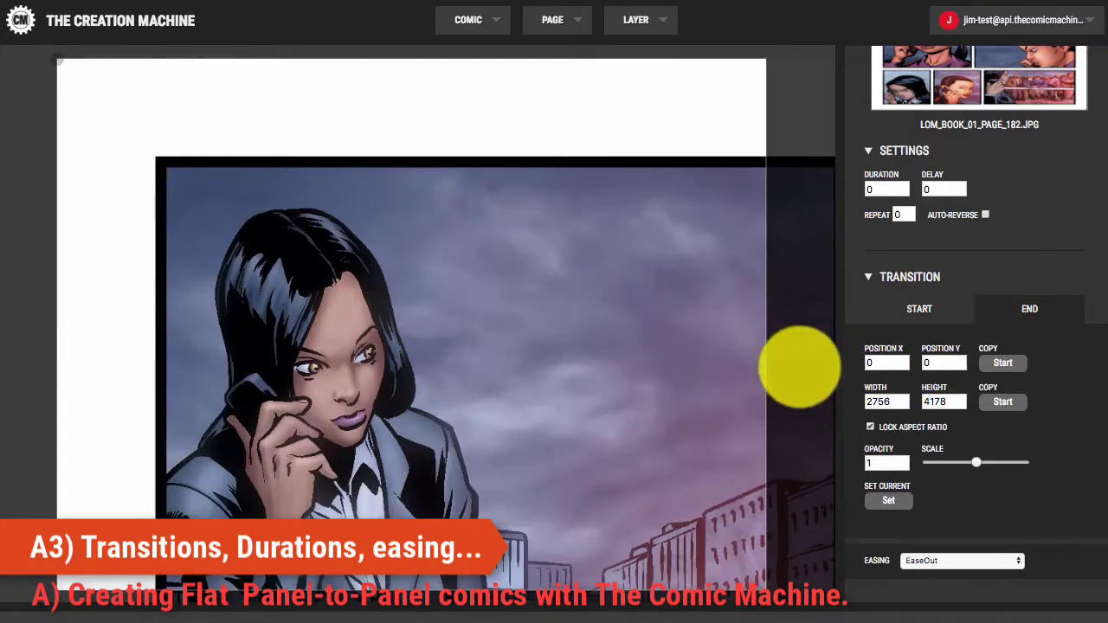
click(918, 309)
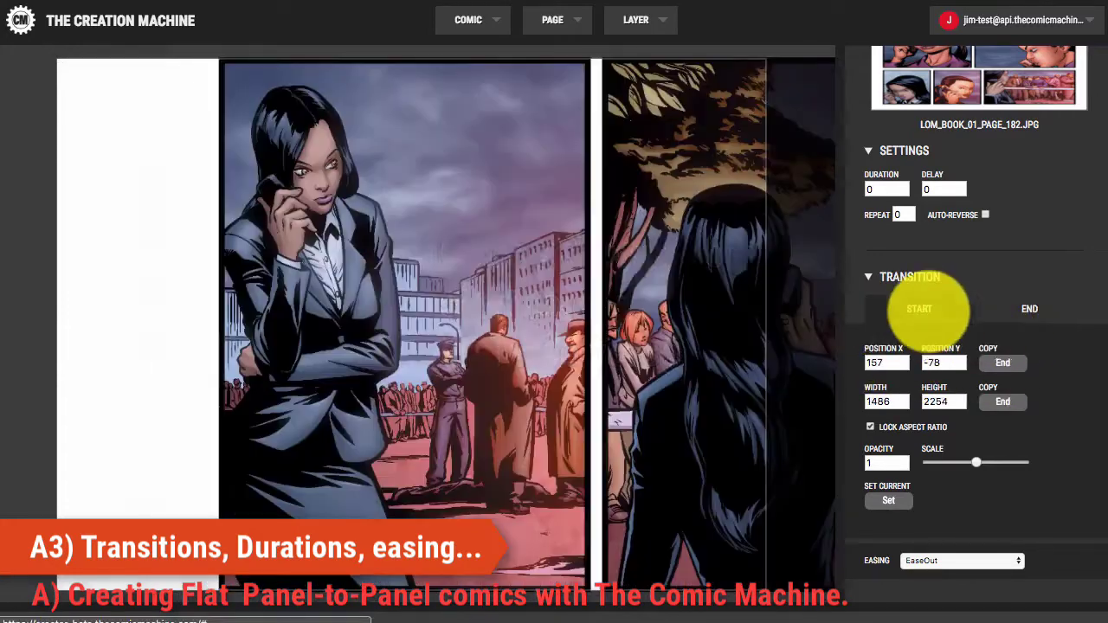
Step: Copy the Start position and size into the End state of the page image's transition
click(1029, 309)
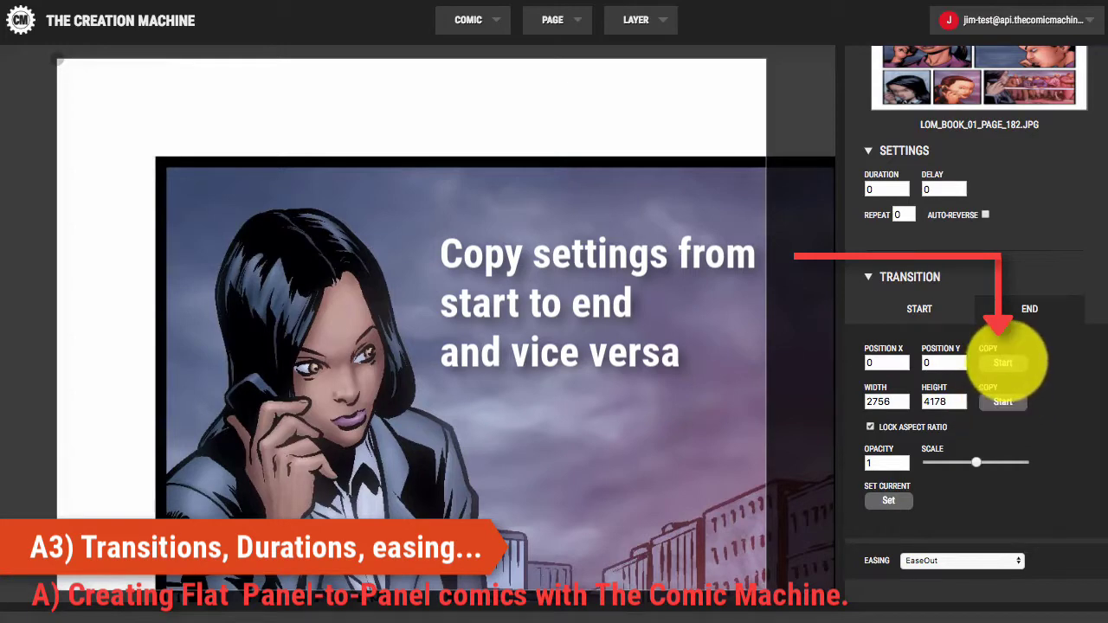
click(1003, 363)
click(1002, 402)
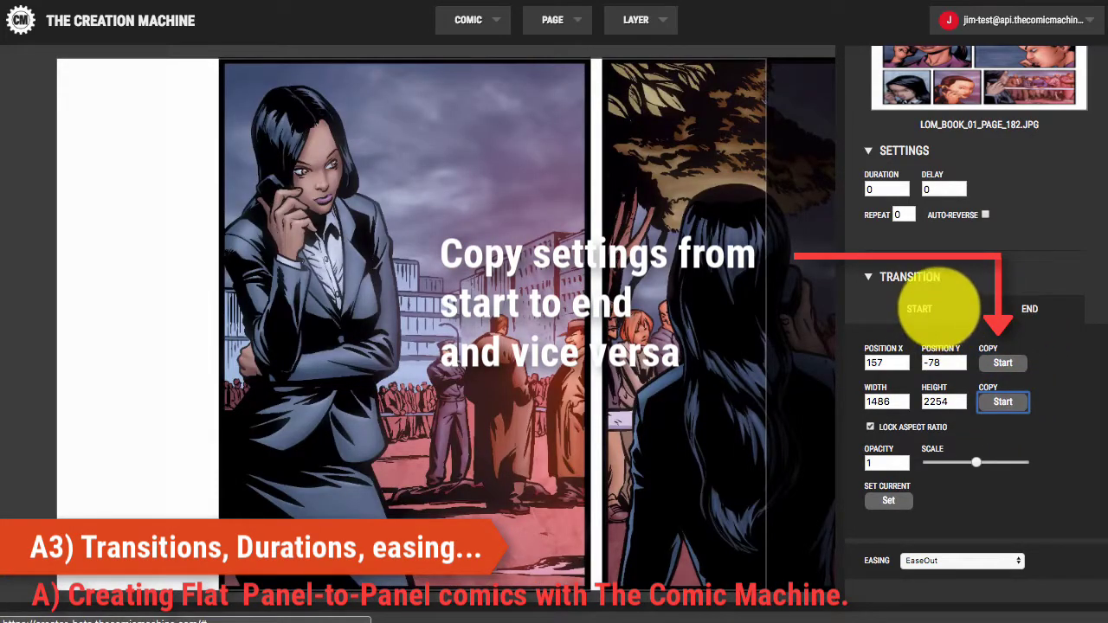
Step: Copy the End width and height back into the Start state and compare both states
click(966, 309)
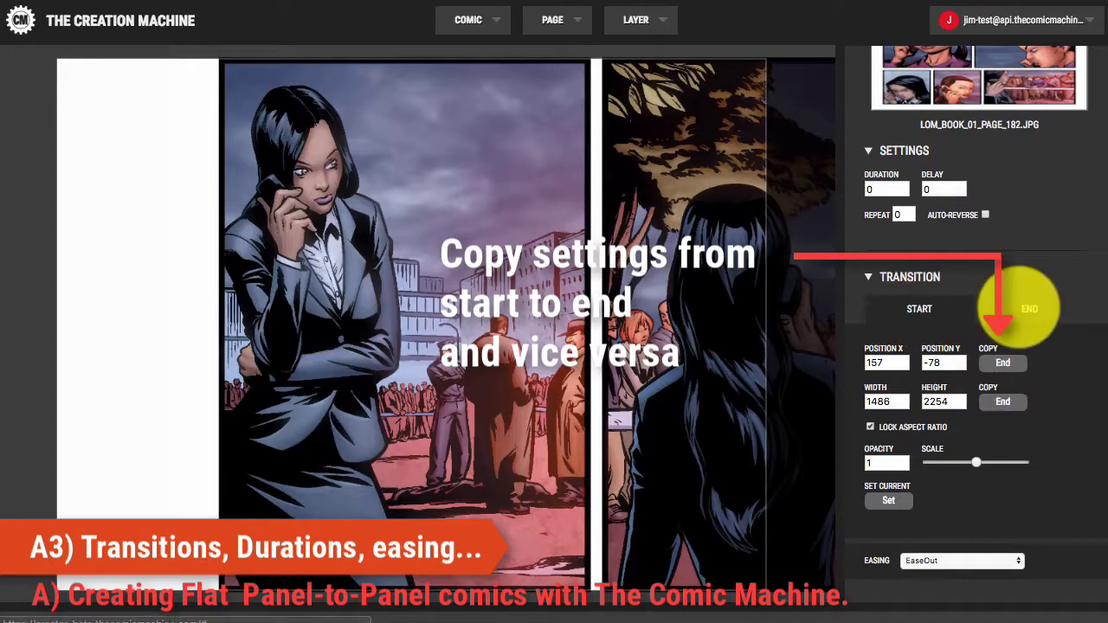
click(1026, 308)
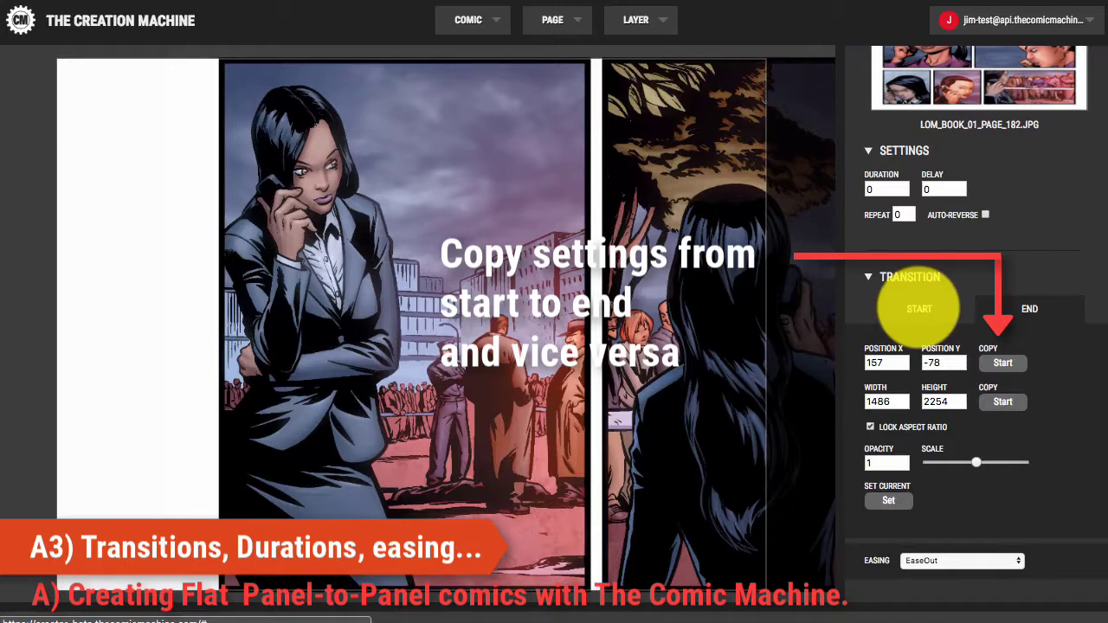
click(918, 309)
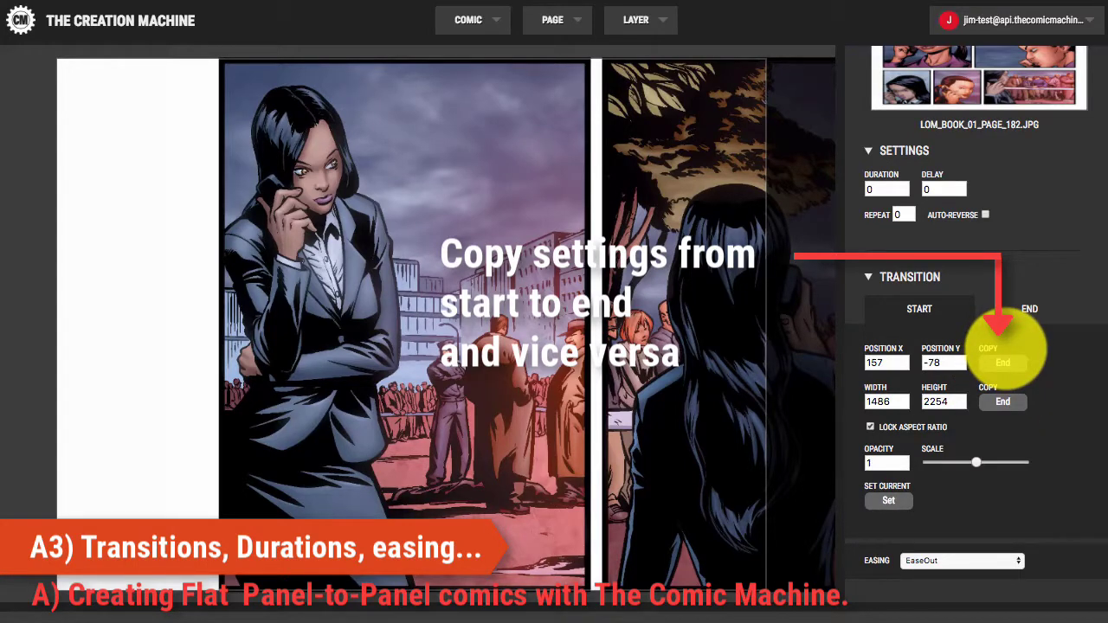
click(1003, 401)
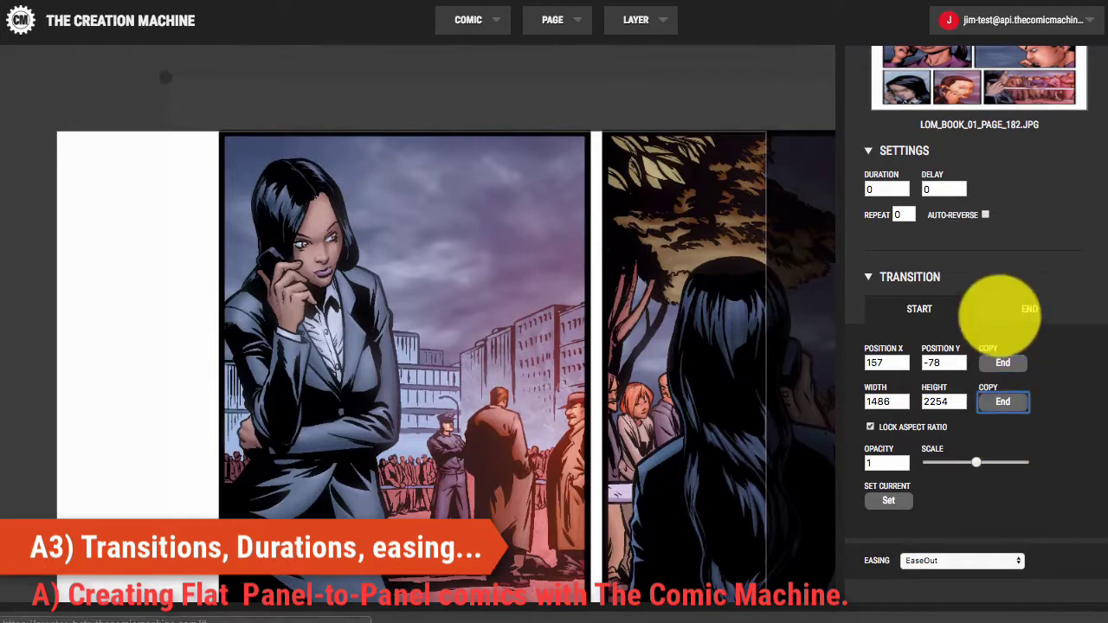
click(940, 309)
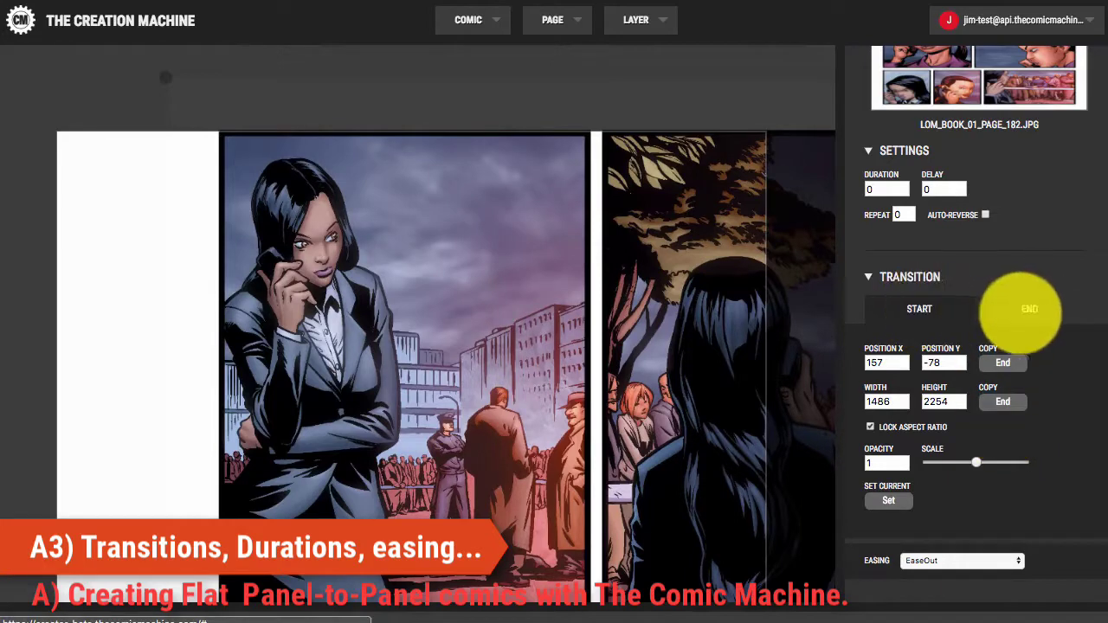
click(930, 307)
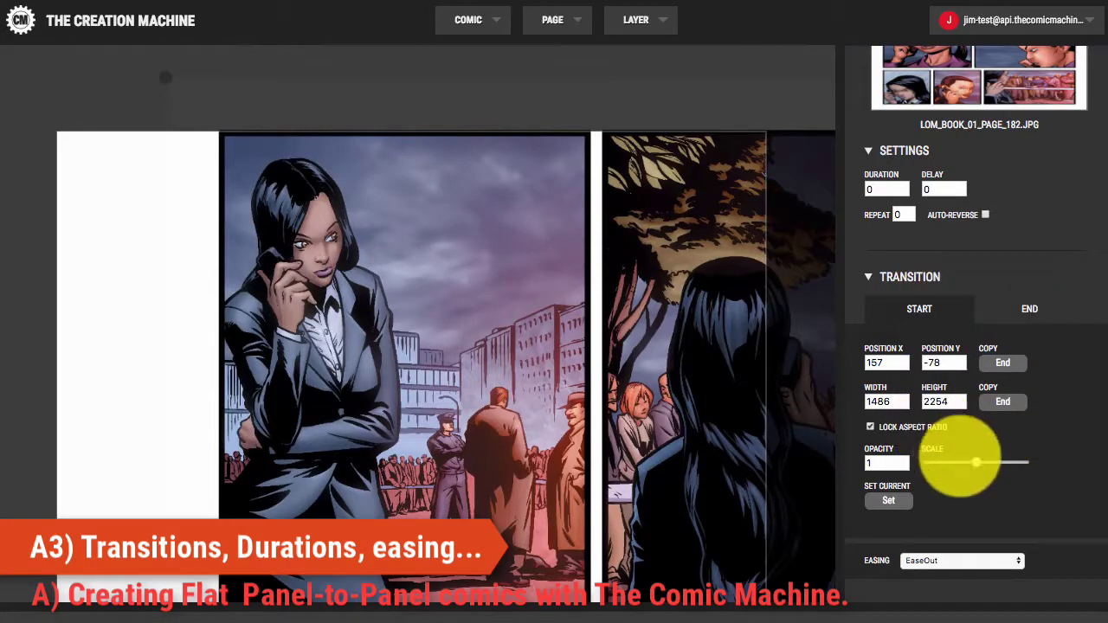
Step: Scale the Start image up to 3246 by 4920 and position it at X -79, Y -217, framing the woman's face
drag(976, 462, 1030, 462)
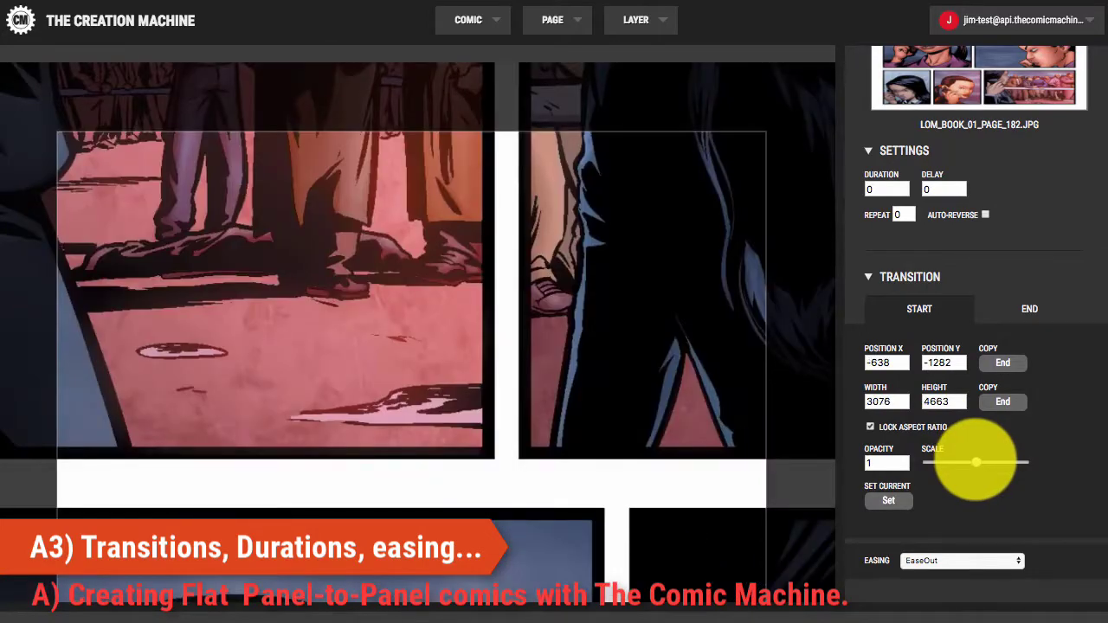
drag(636, 339, 655, 540)
drag(675, 381, 617, 439)
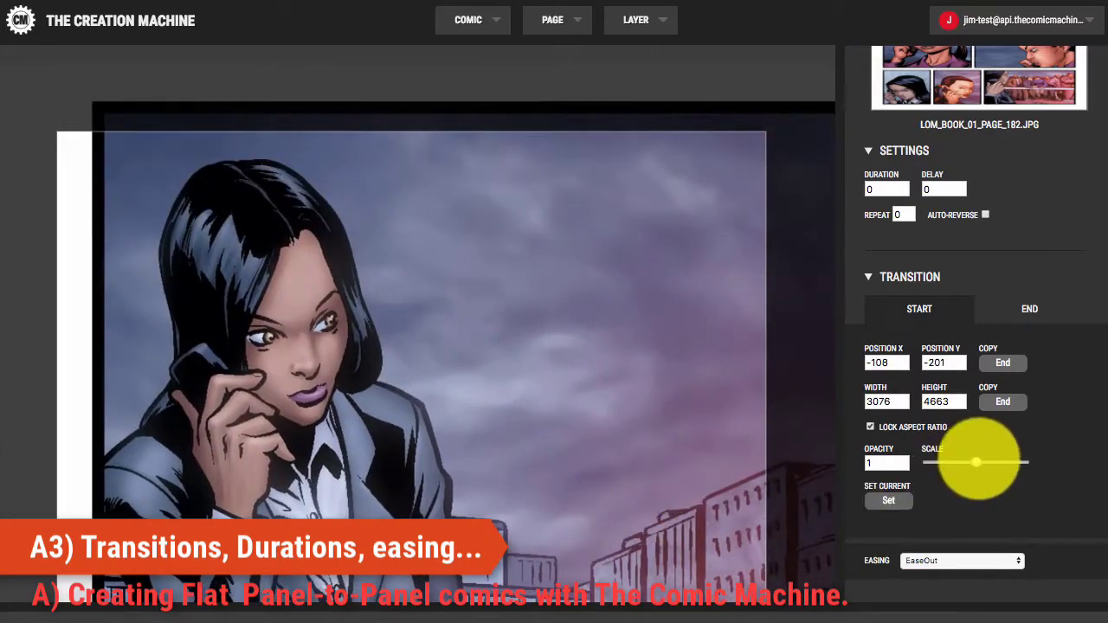
drag(978, 461, 981, 461)
drag(480, 354, 559, 432)
Step: Check the End state's framing and preview the page's transition
click(1014, 305)
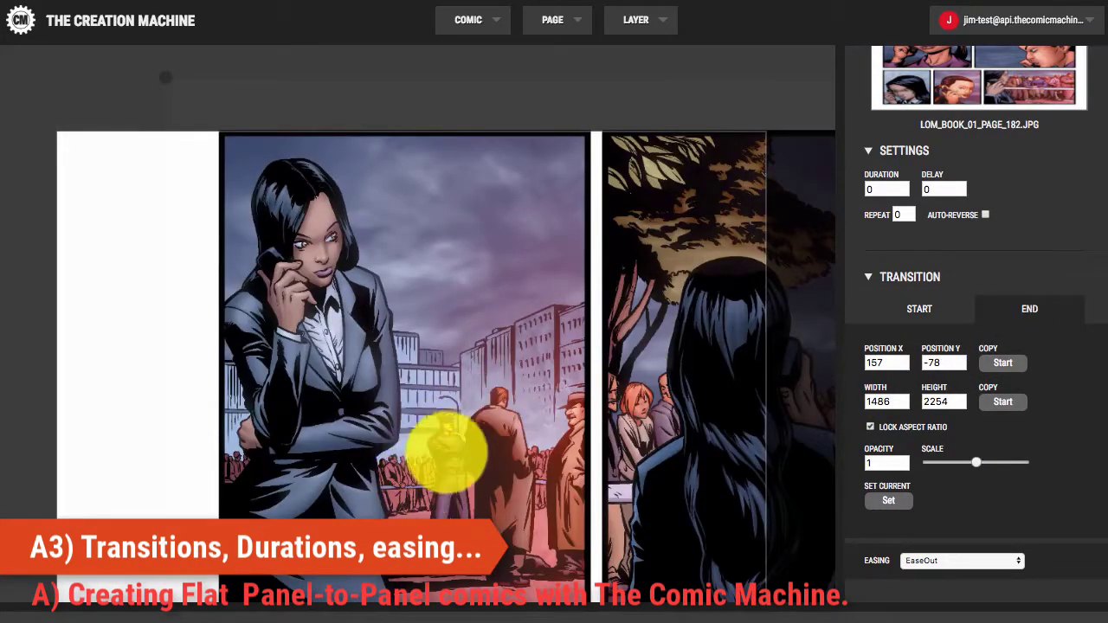
scroll(450, 446, down, 1)
scroll(450, 449, down, 2)
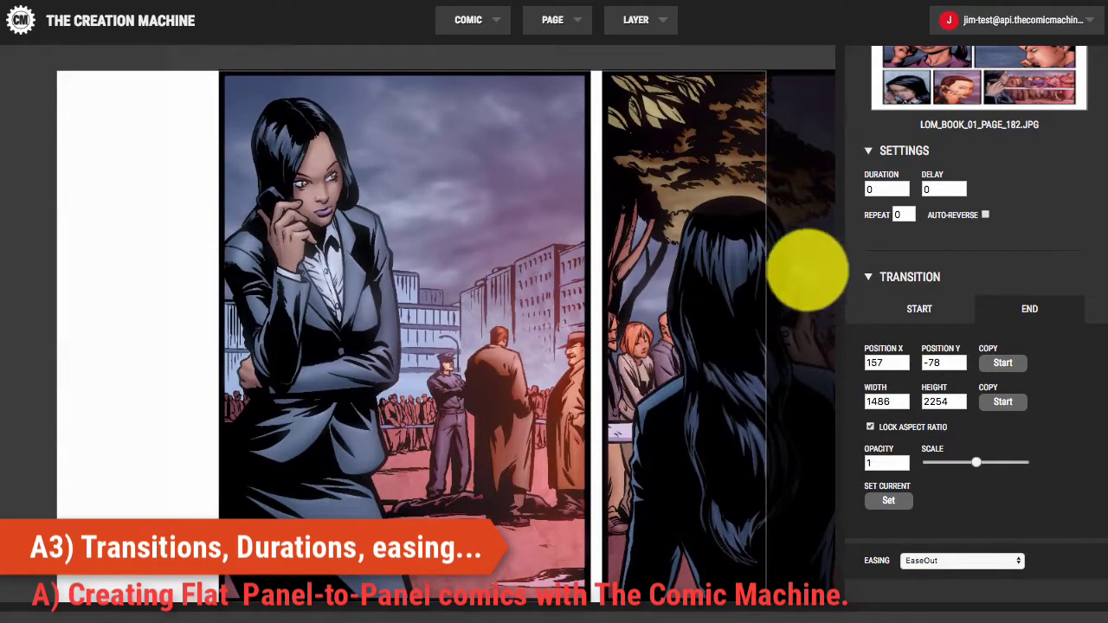
click(559, 20)
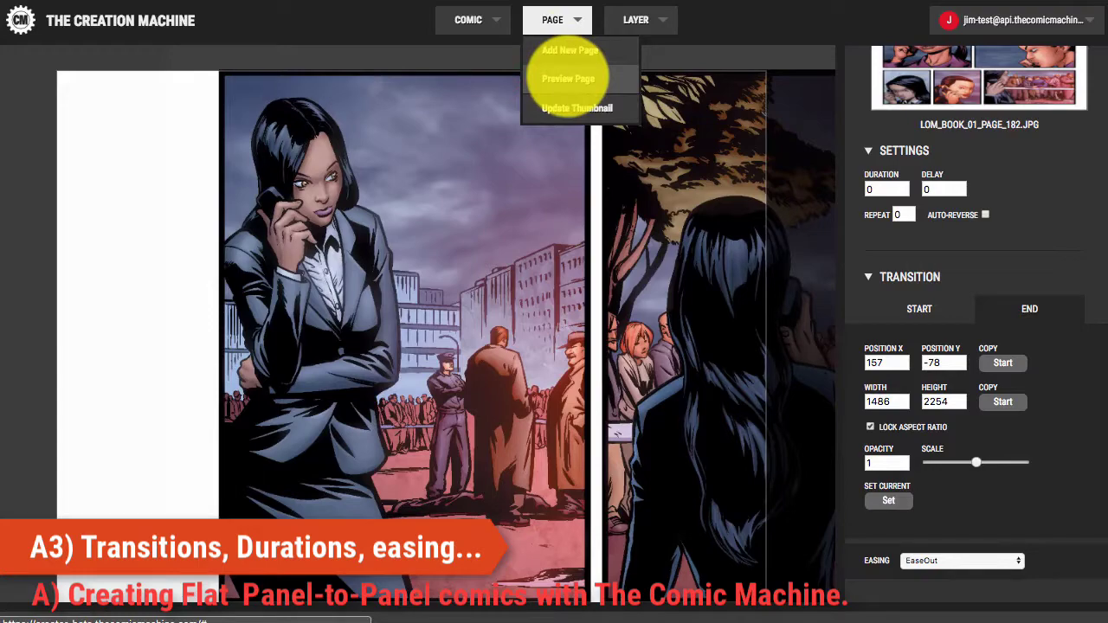
click(568, 79)
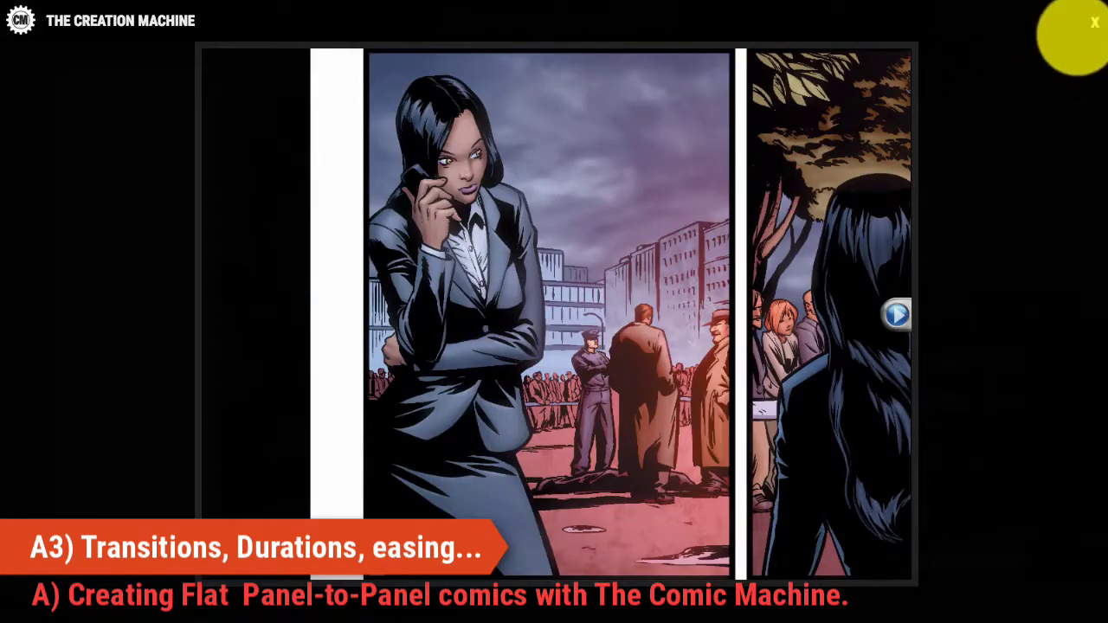
click(1093, 22)
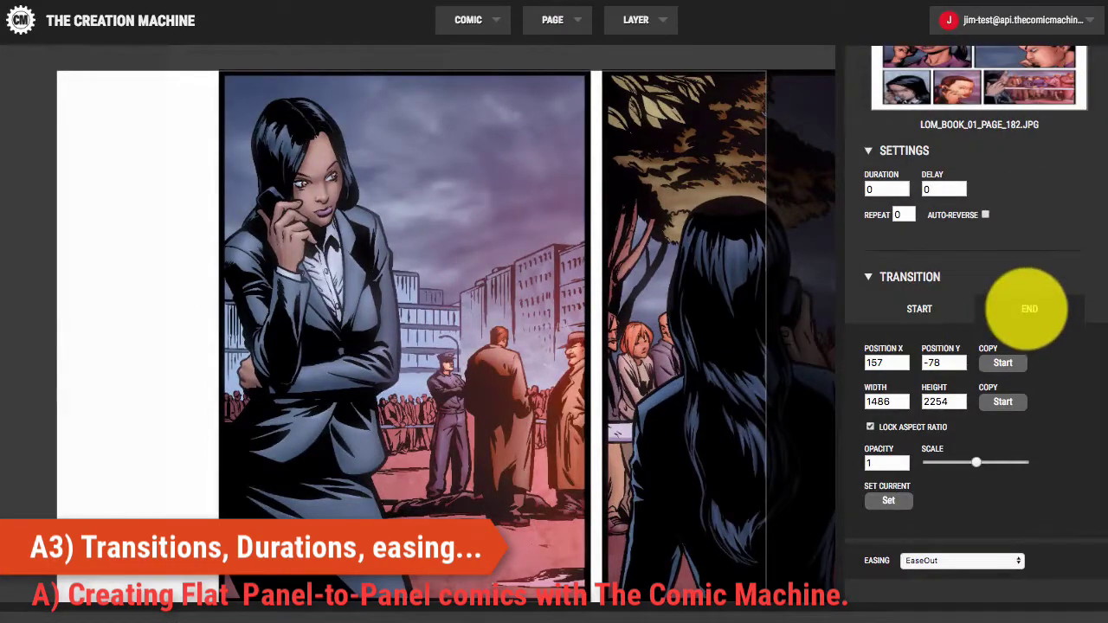
Step: Set the page image's transition duration to 1 and preview the page
click(919, 308)
click(1032, 309)
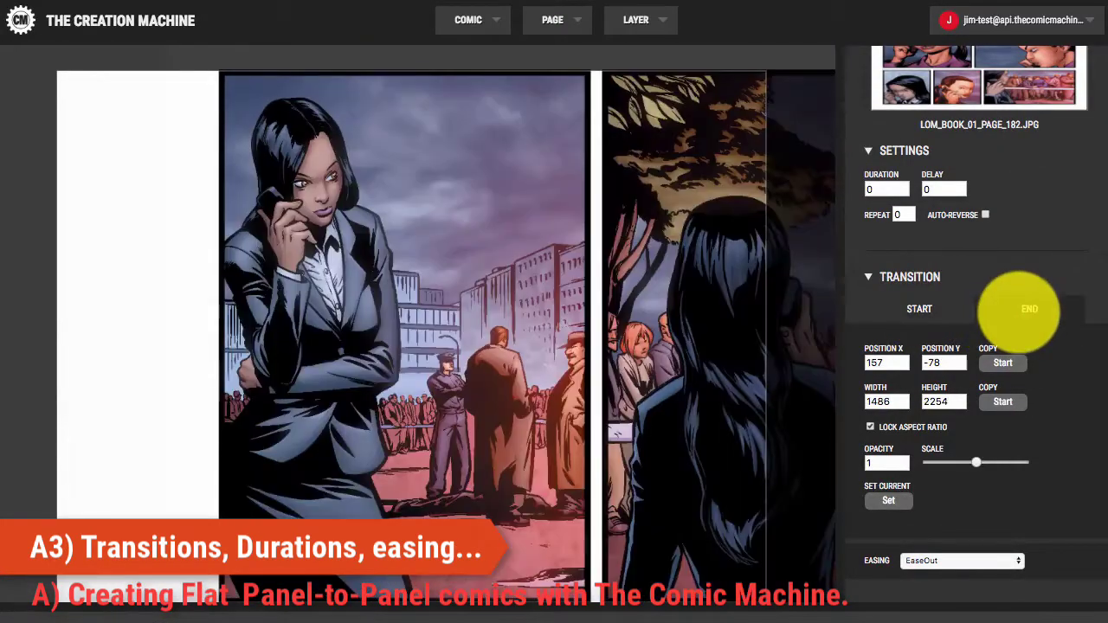
click(920, 309)
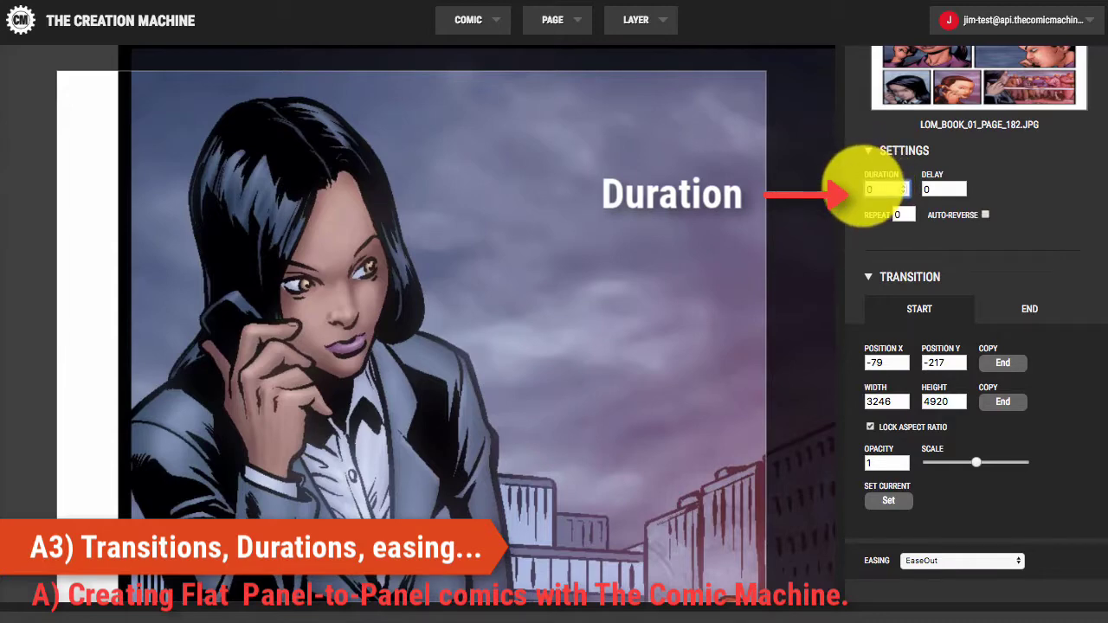
text(1)
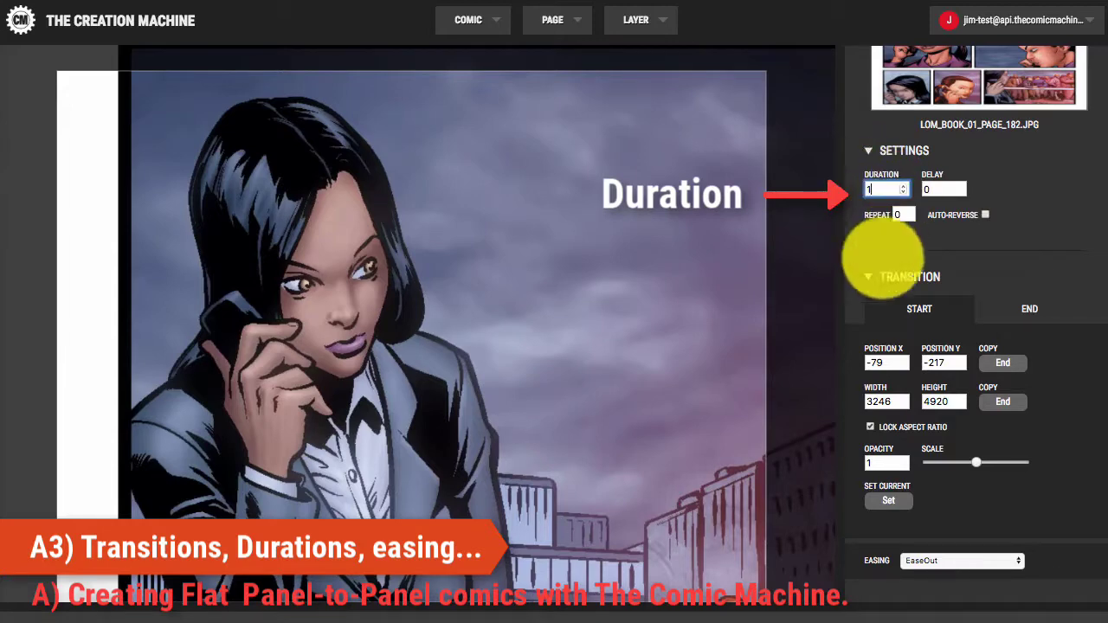
click(536, 19)
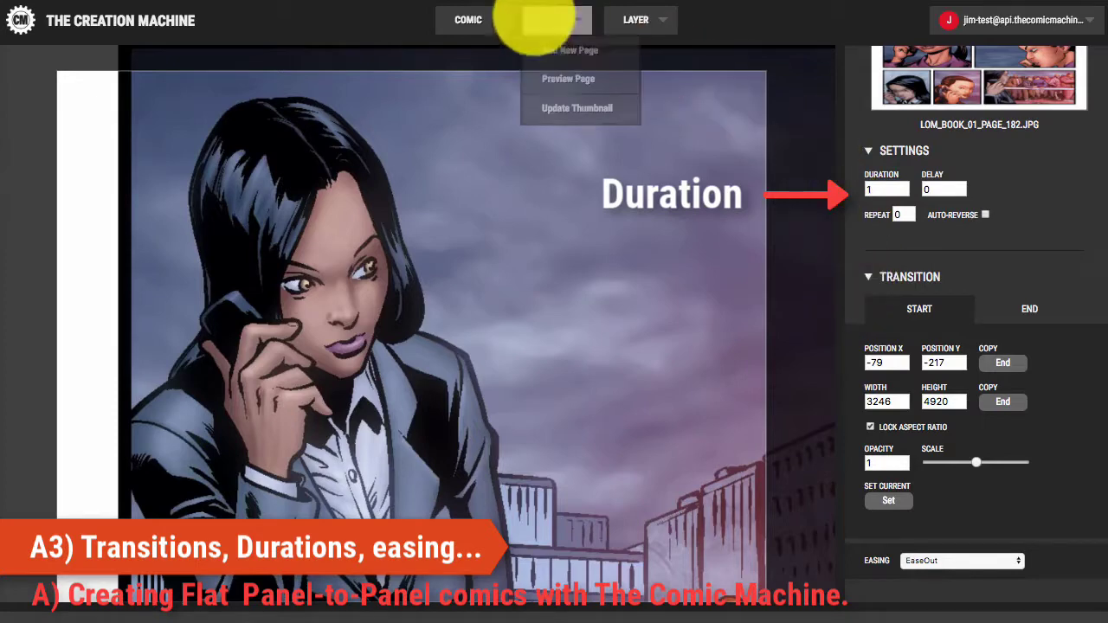
click(568, 78)
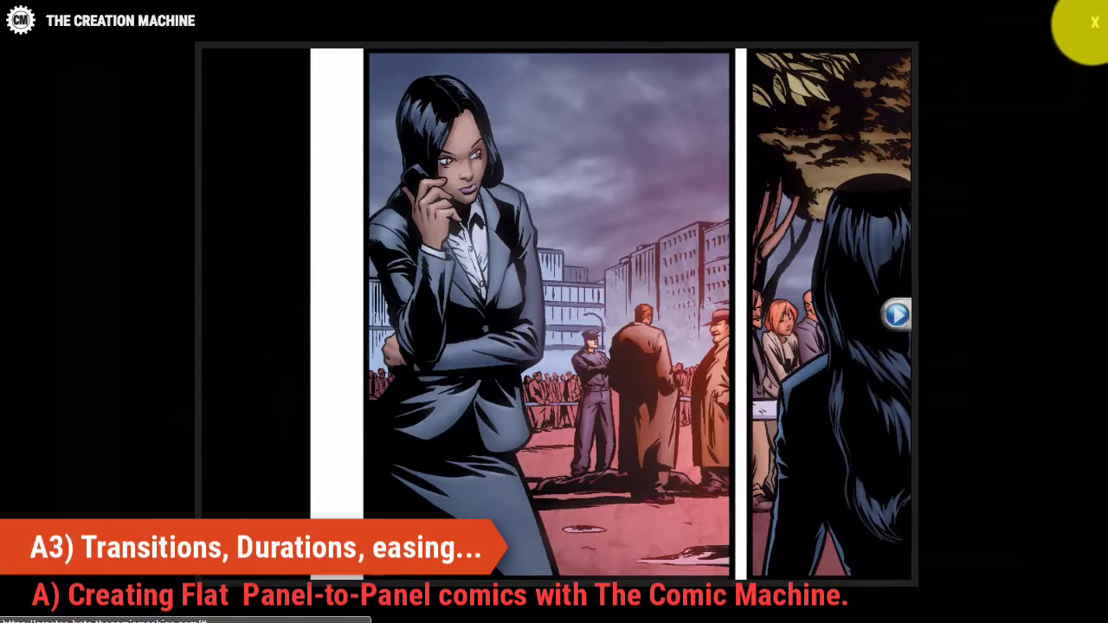
Step: Set the Start state's opacity to 0 and compare it with the End state's opacity
click(1091, 26)
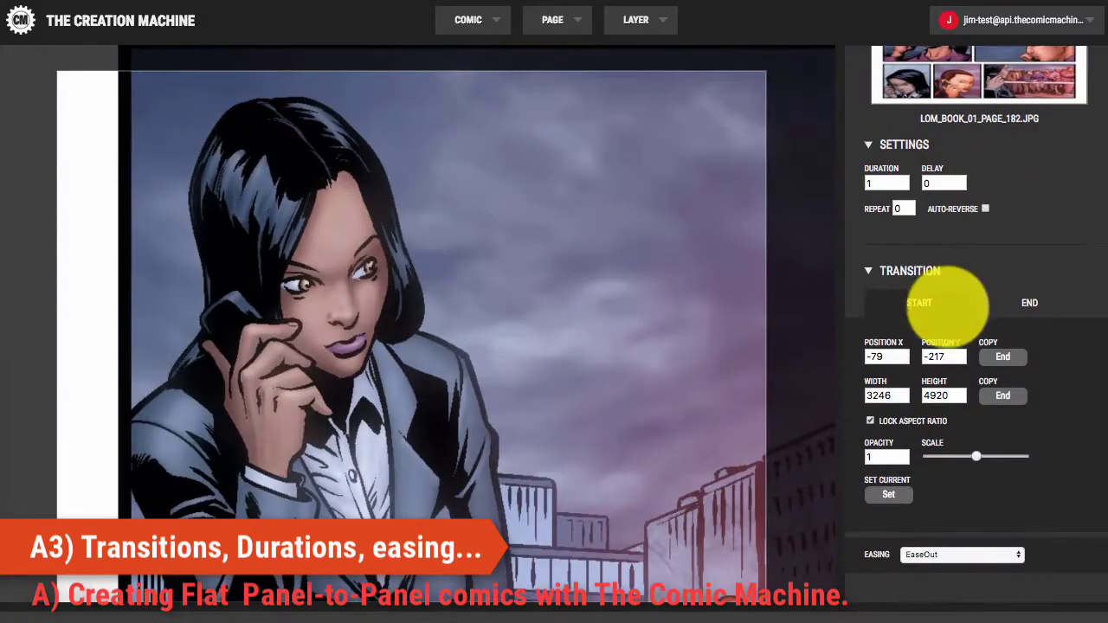
scroll(952, 304, down, 2)
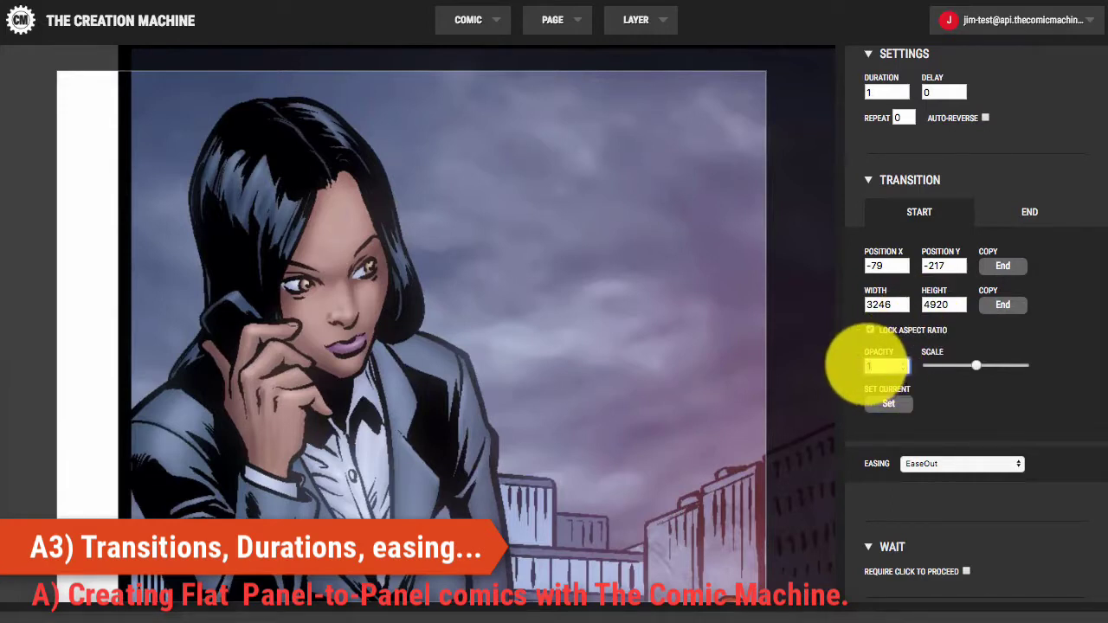
text(0)
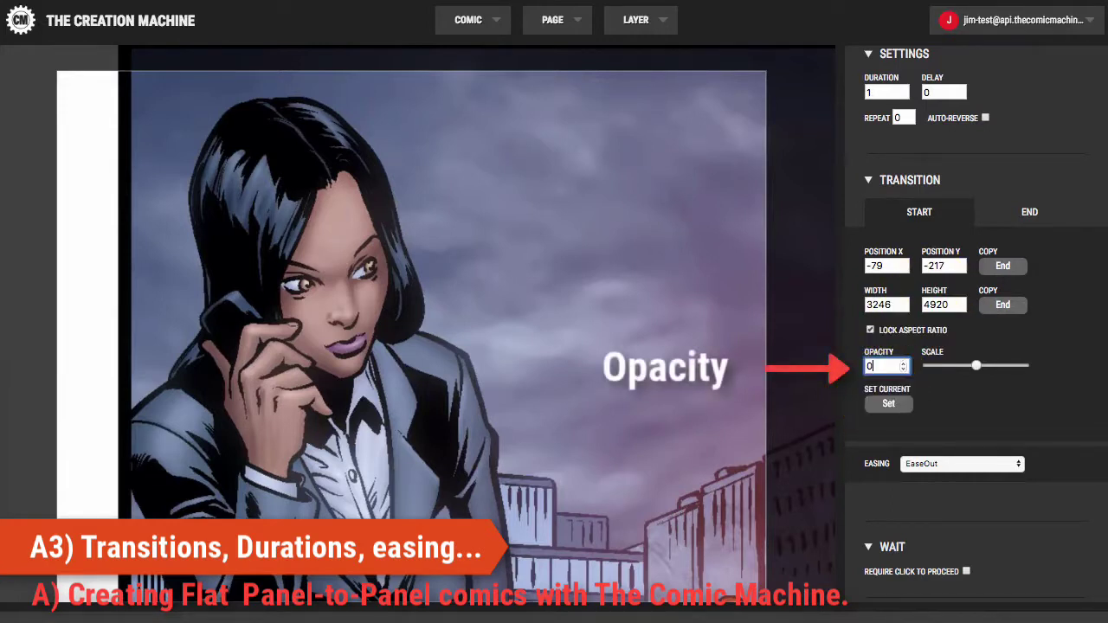
click(1018, 211)
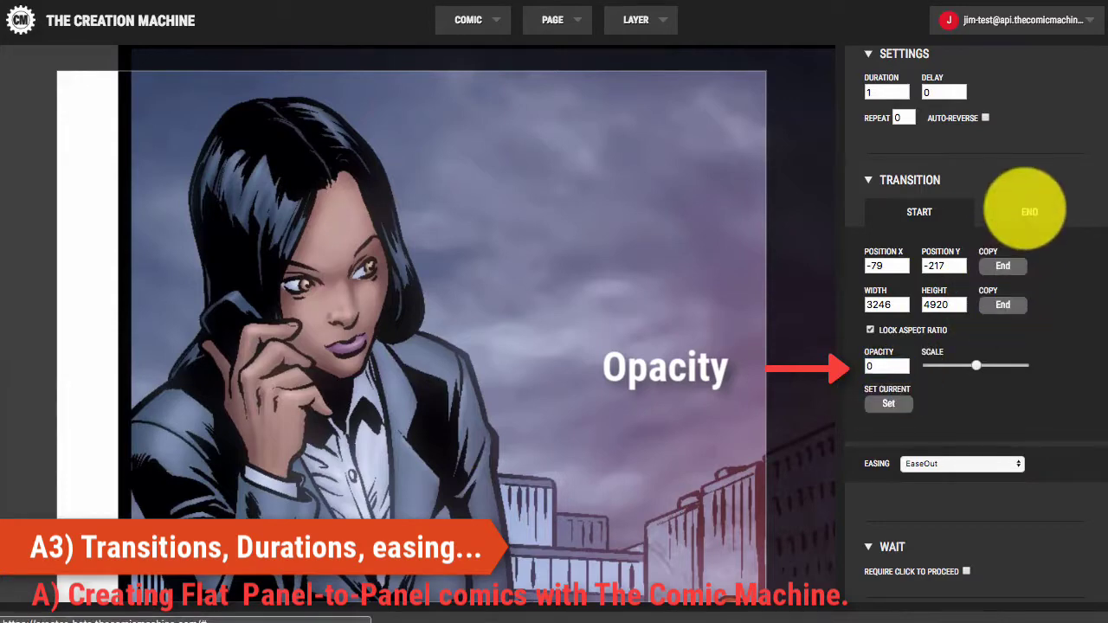
click(879, 366)
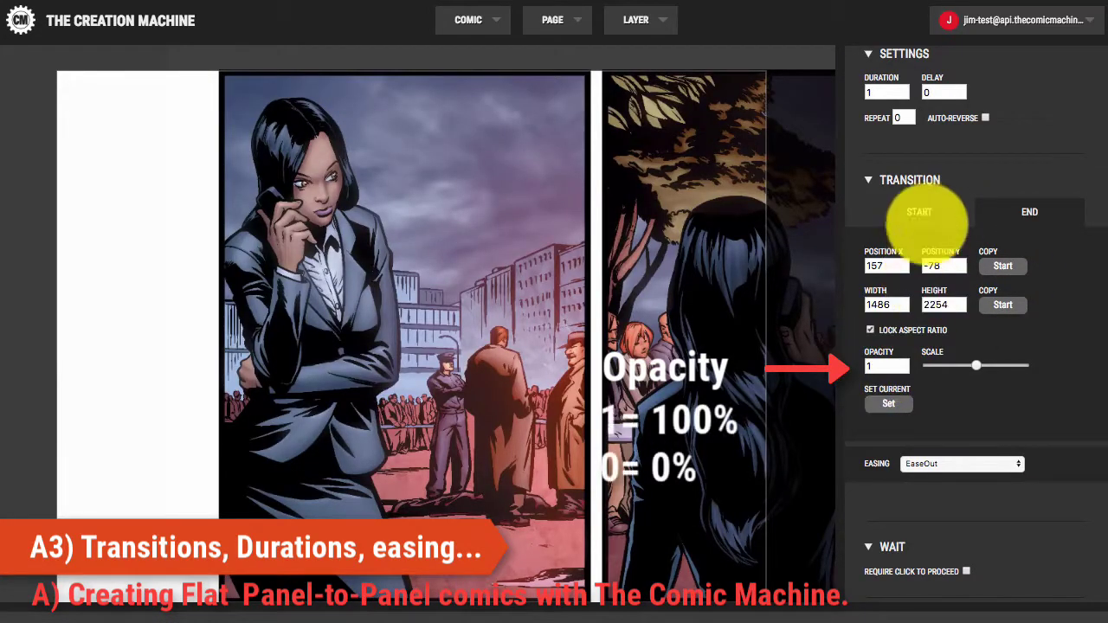
click(920, 211)
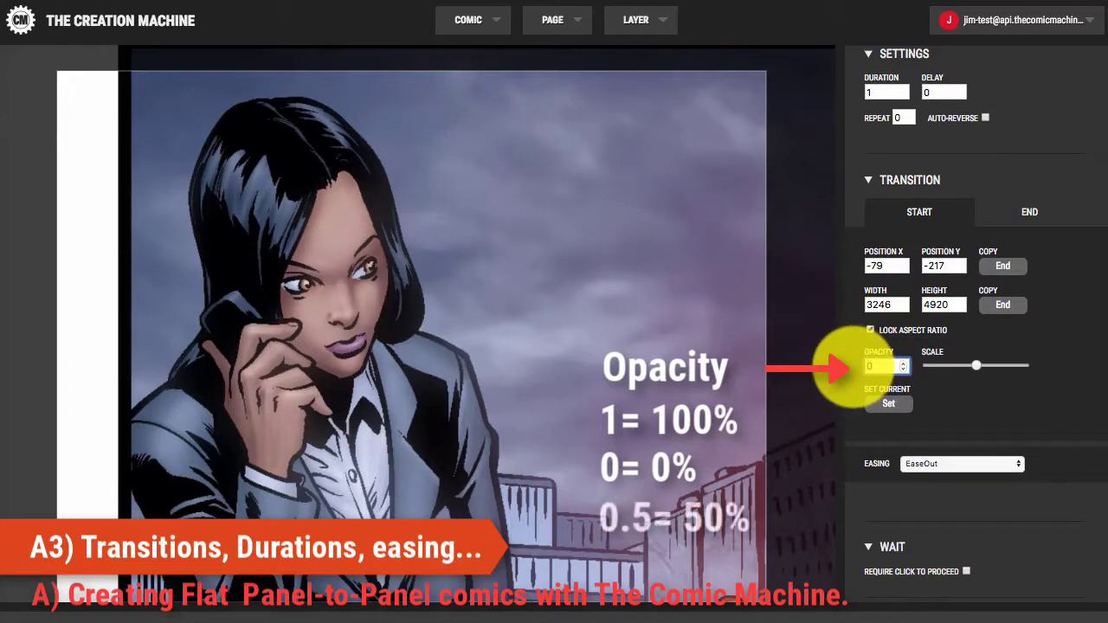
Step: Try a Start opacity of 0.5, and reset it to 0
text(5)
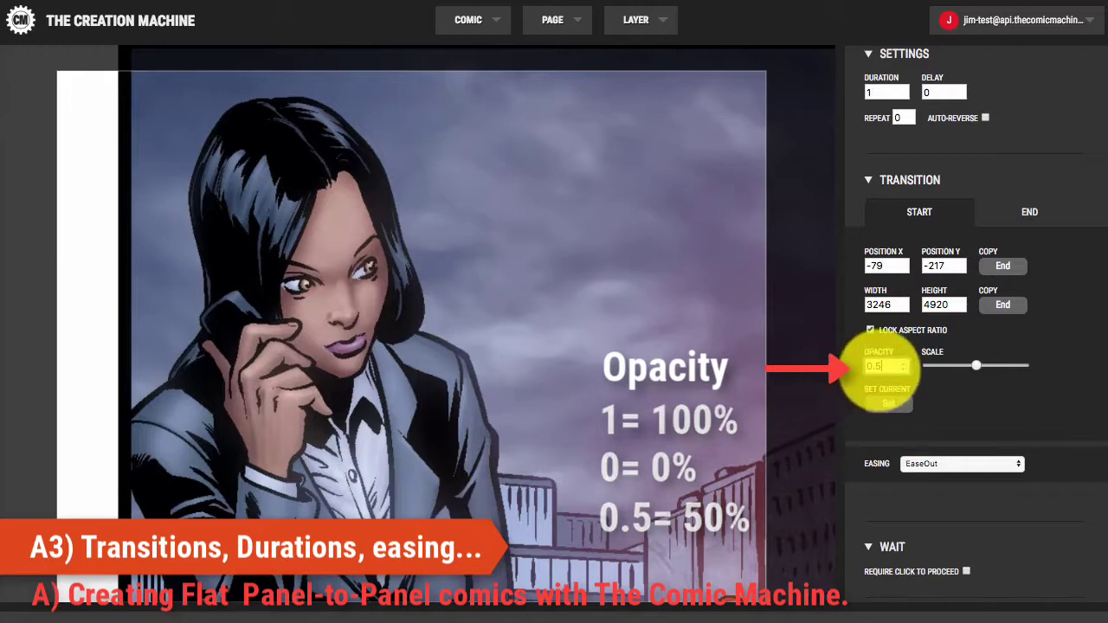
double_click(885, 367)
text(0)
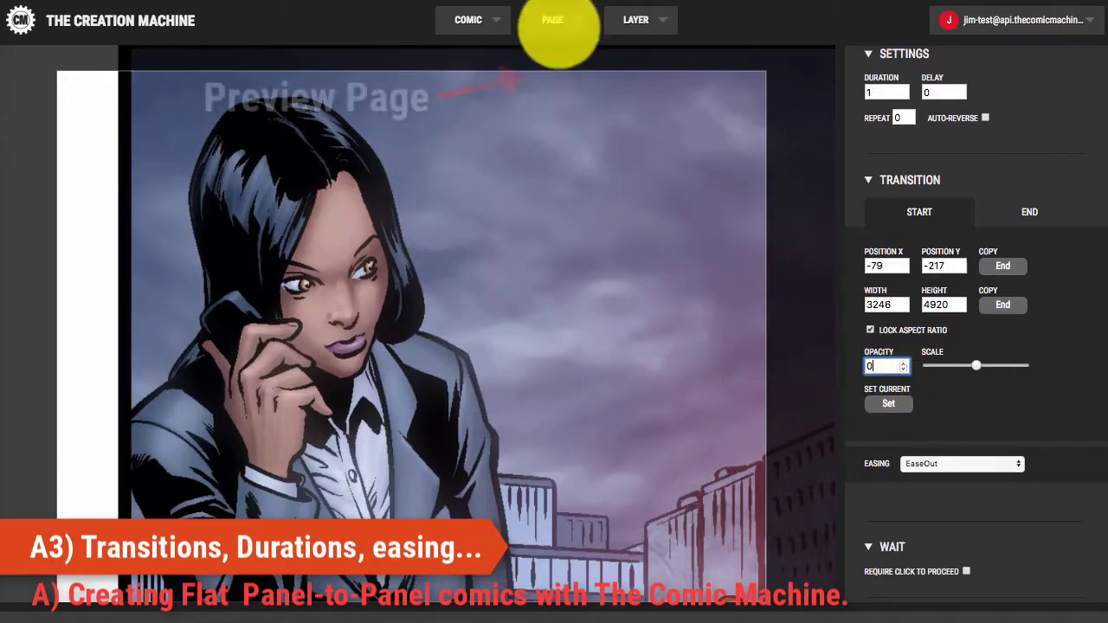
Step: Preview the page to check the image's fade-in from the Start to the End state
click(551, 19)
click(560, 77)
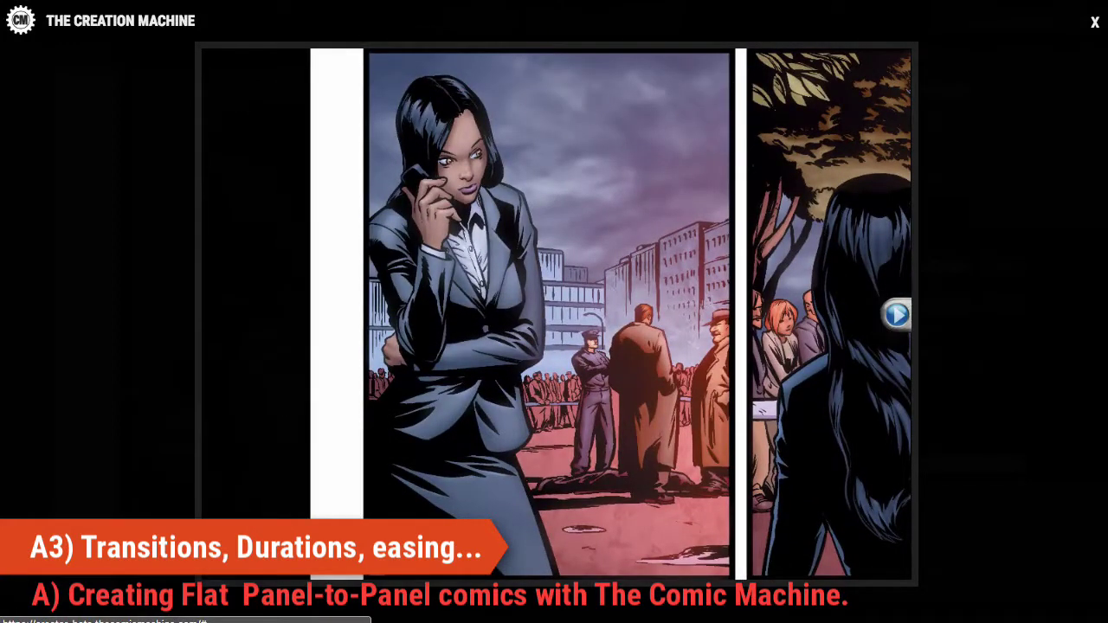
click(1094, 23)
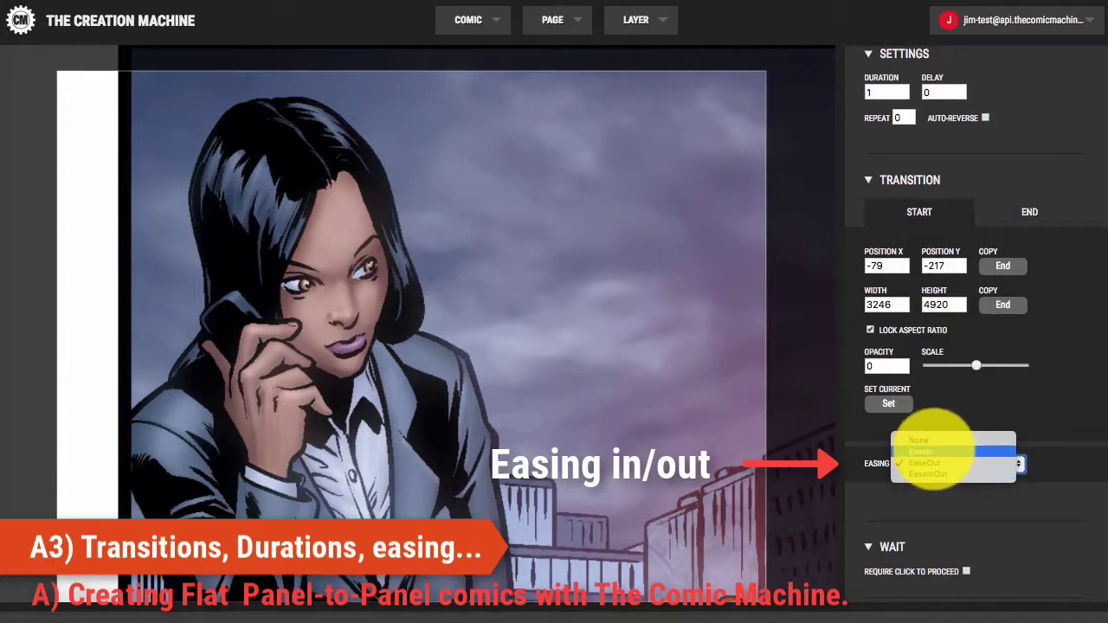
Step: Set the transition's easing to EaseInOut and preview the page
click(958, 464)
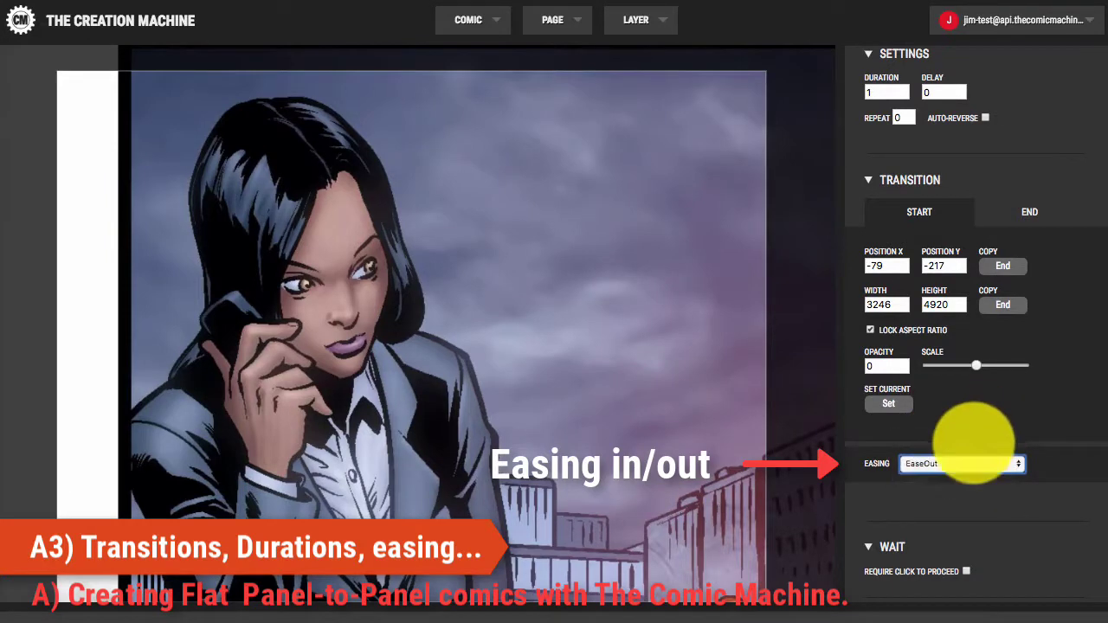
click(958, 463)
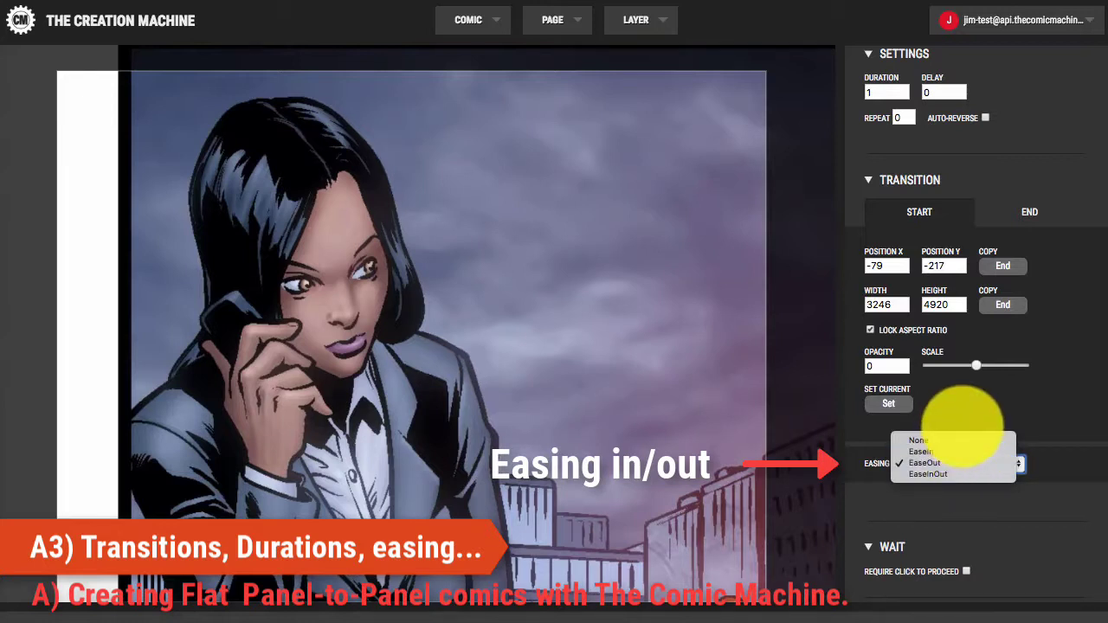
click(962, 424)
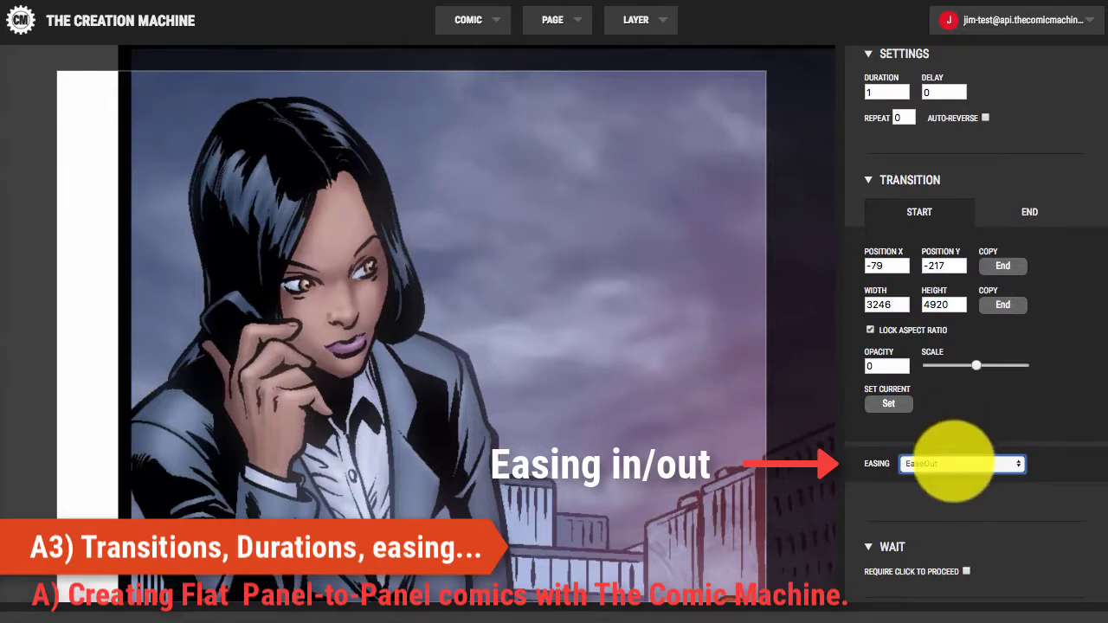
click(952, 464)
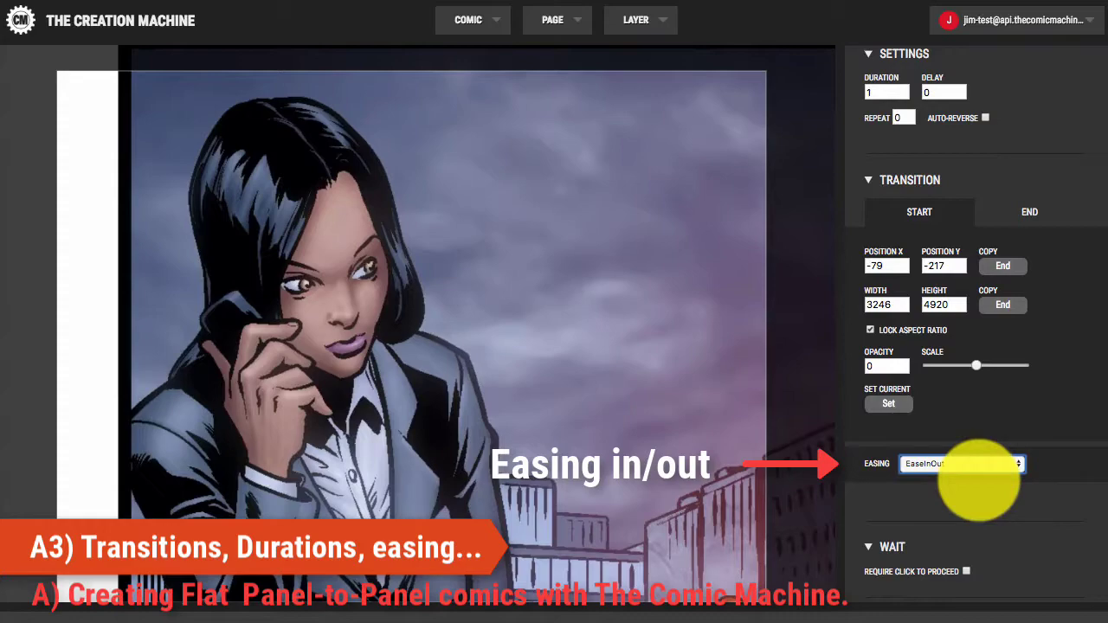
click(558, 19)
click(569, 78)
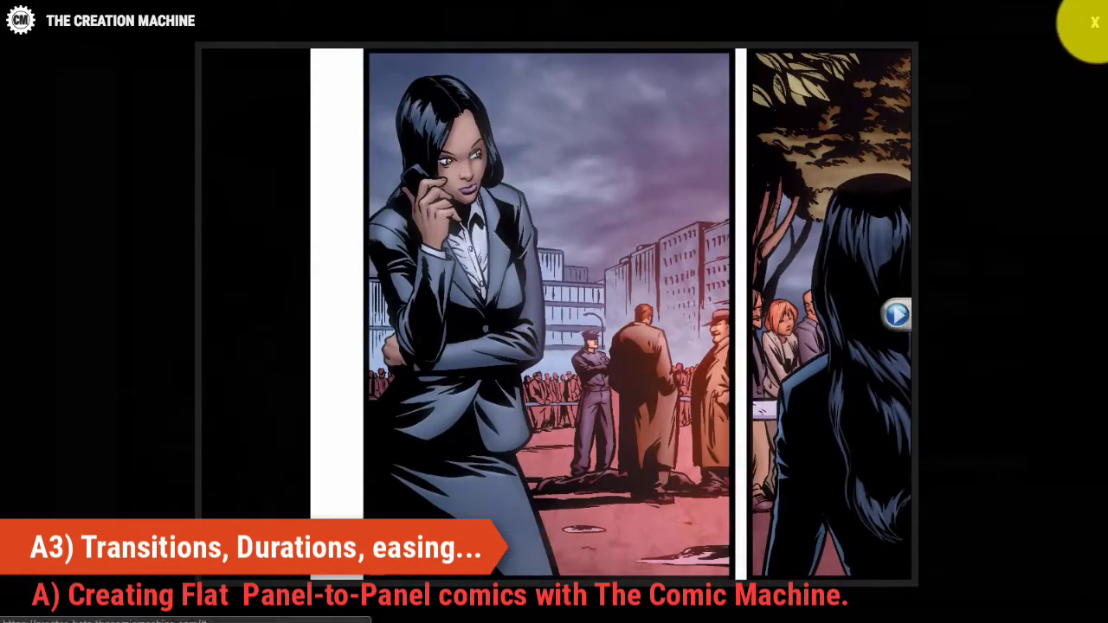
click(1093, 23)
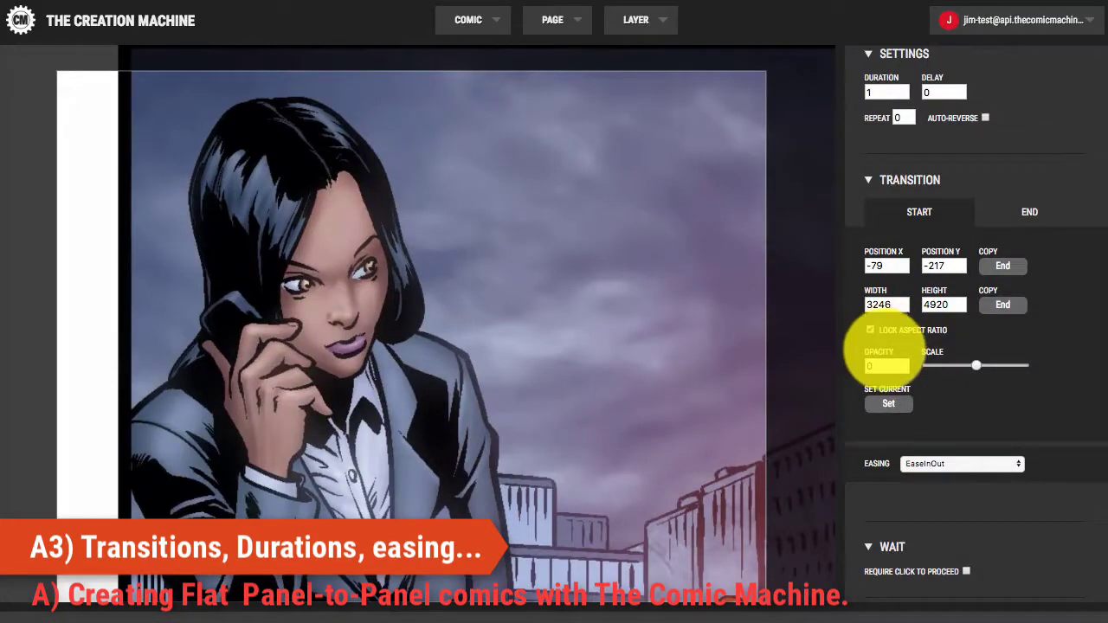
Step: Try a Start opacity of 0.5 and preview the page's transition
double_click(873, 366)
text(0.5)
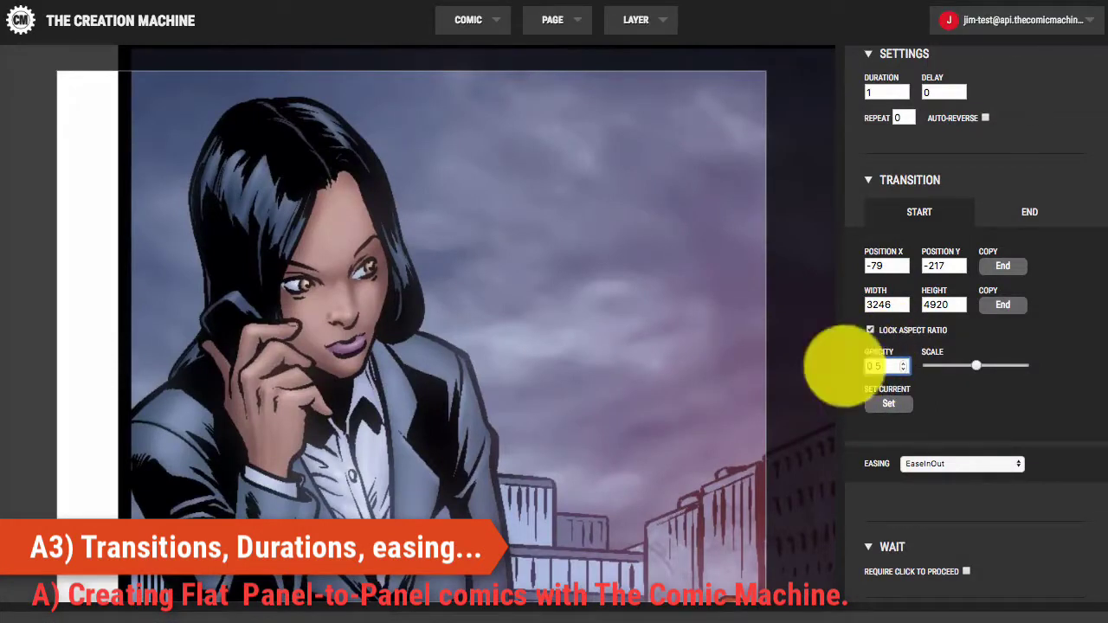
click(559, 19)
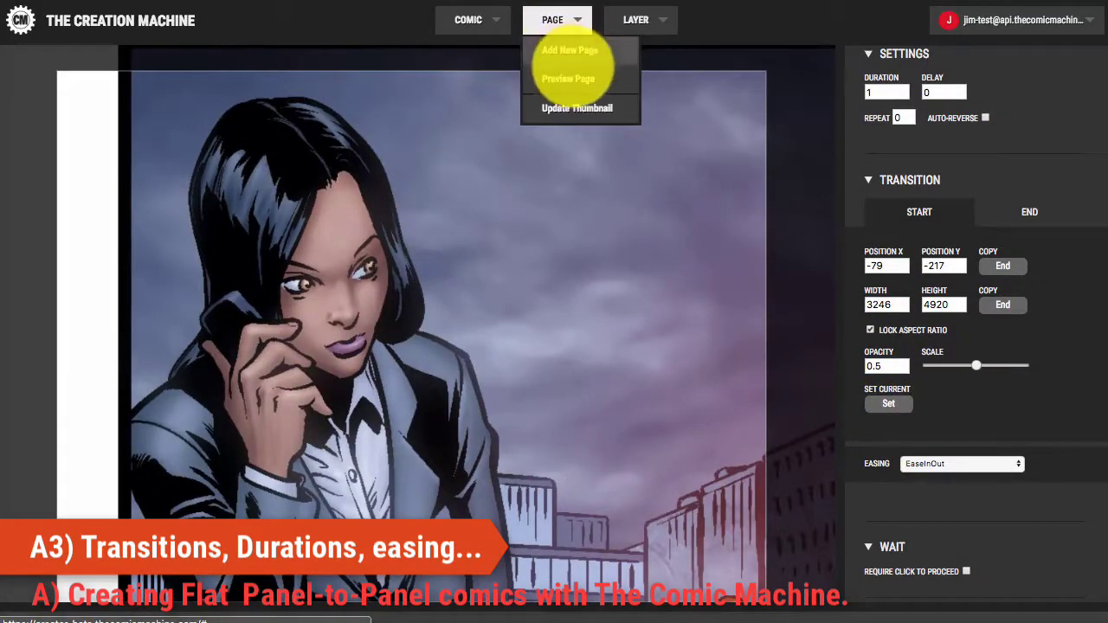
click(567, 75)
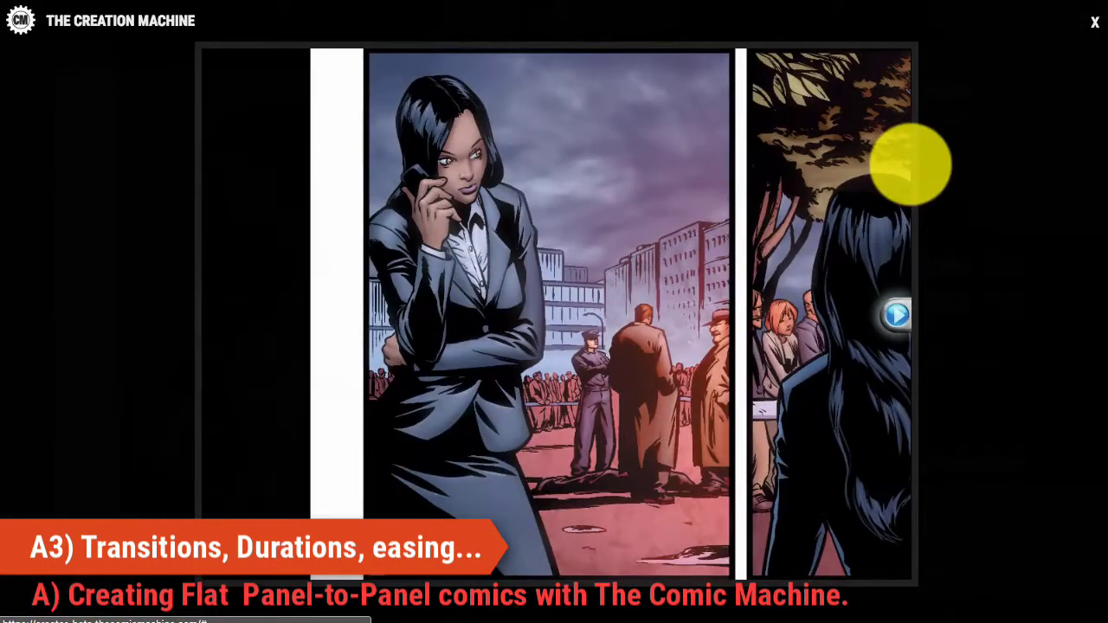
click(1094, 22)
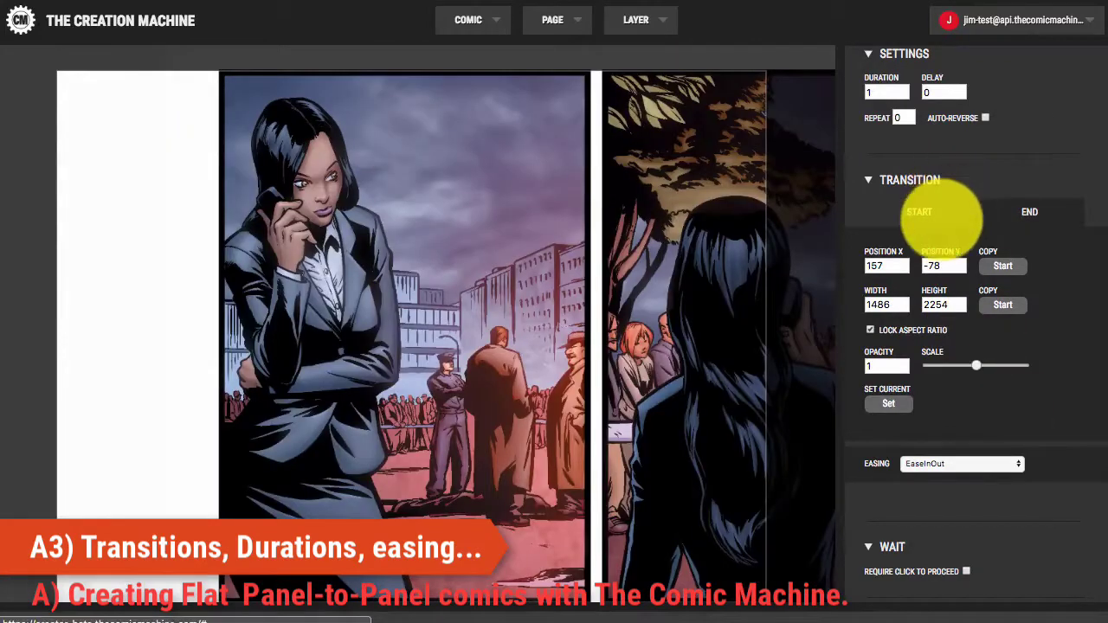
Step: Return the Start state's opacity to 0
click(941, 218)
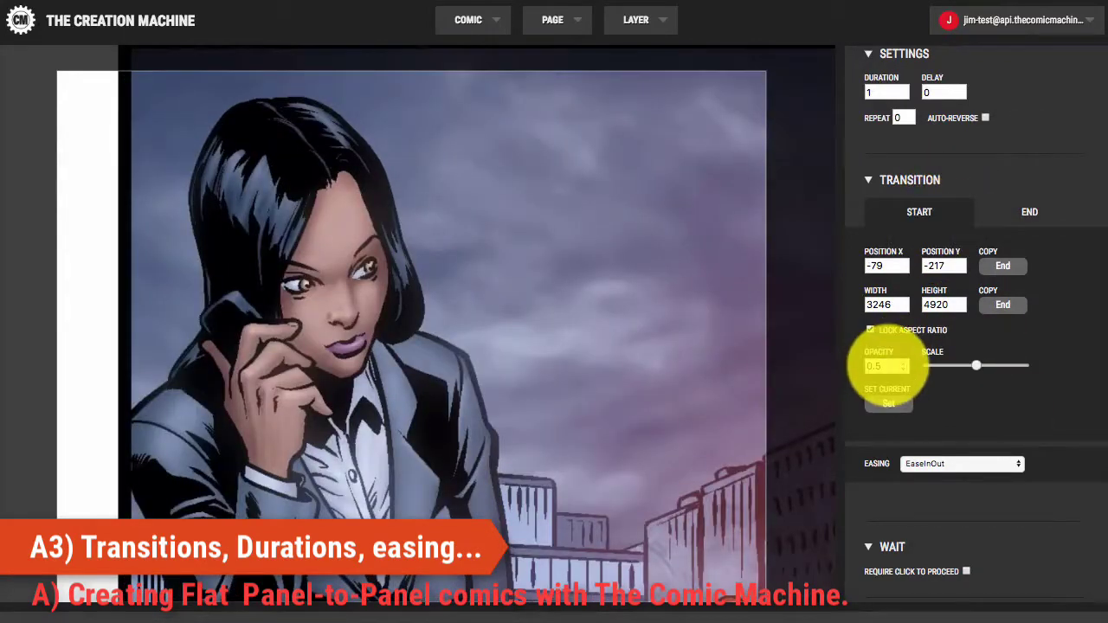
drag(887, 366, 840, 367)
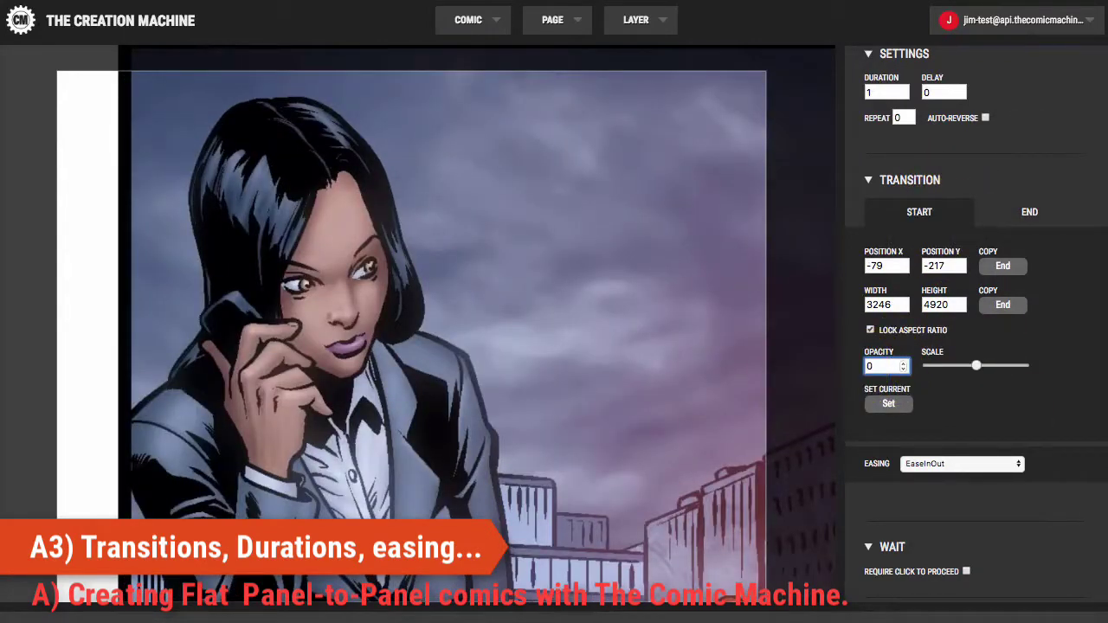
text(0)
click(987, 394)
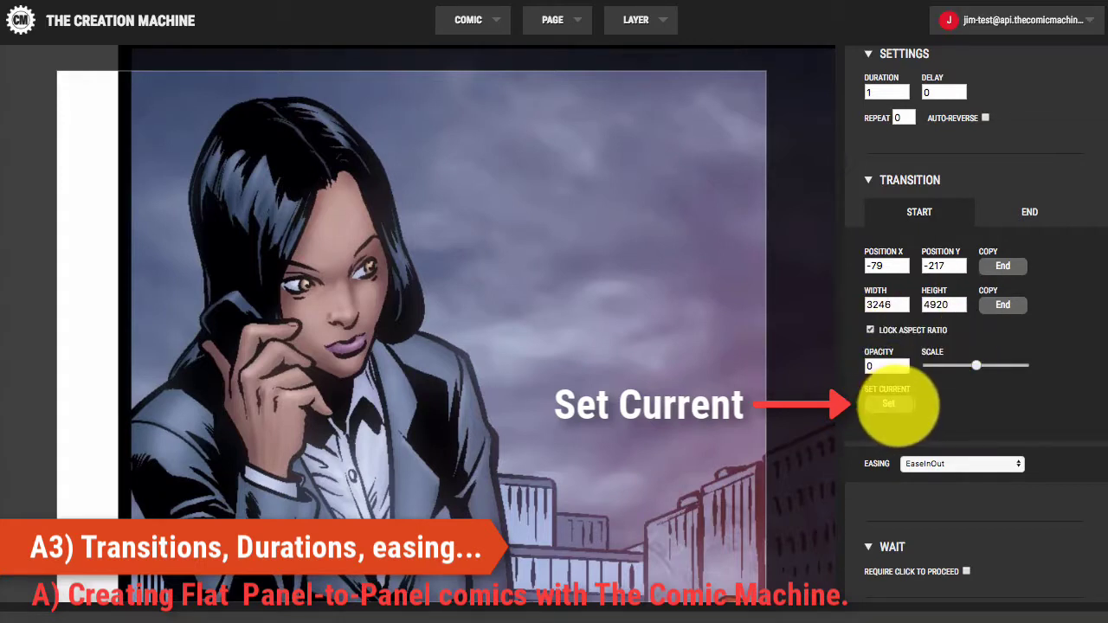
Step: Set the Start state as current, and try setting and unsetting the End state as current
click(891, 405)
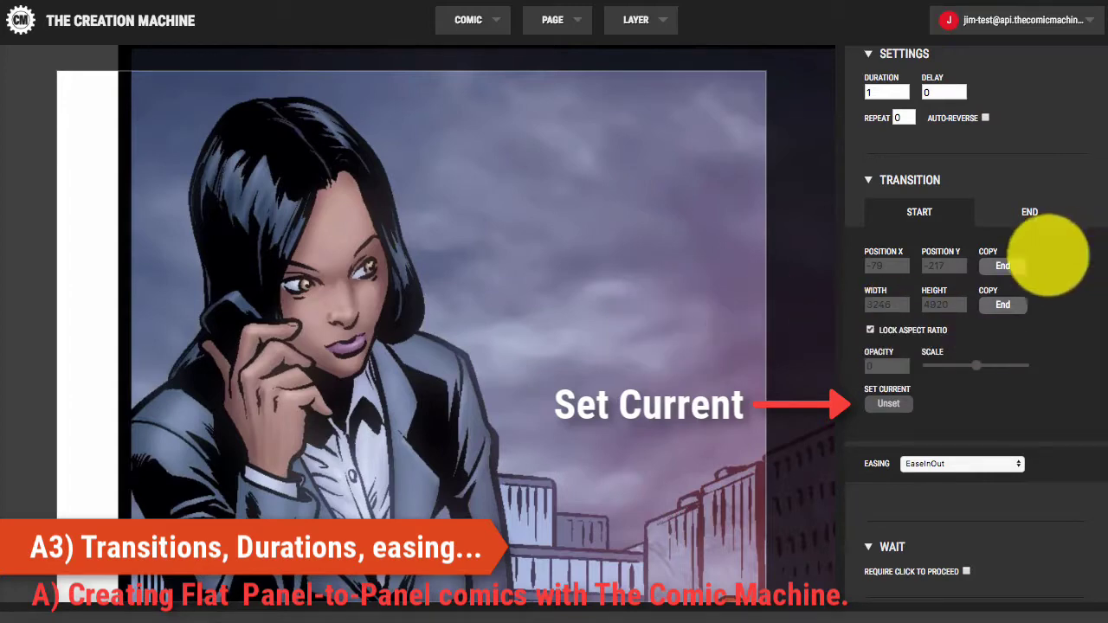
click(1026, 211)
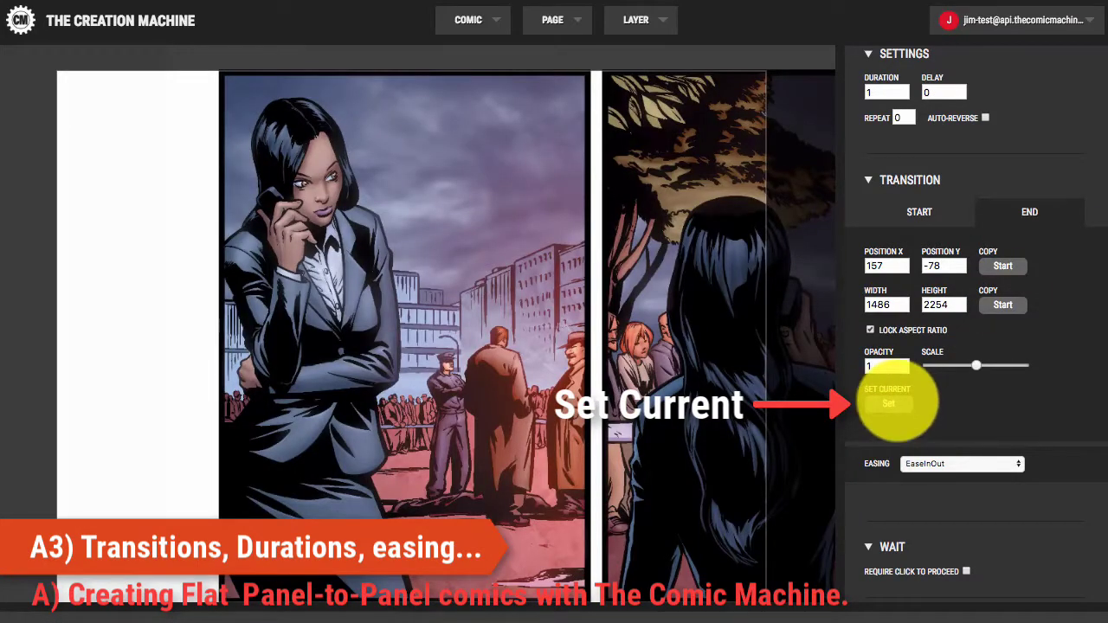
click(890, 403)
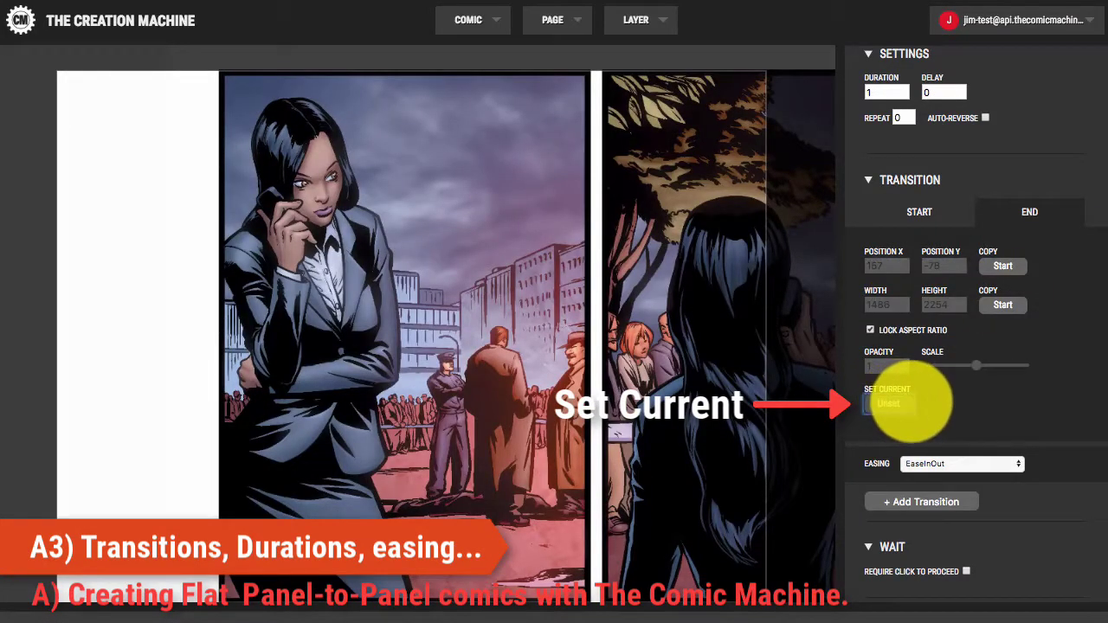
click(892, 404)
click(942, 208)
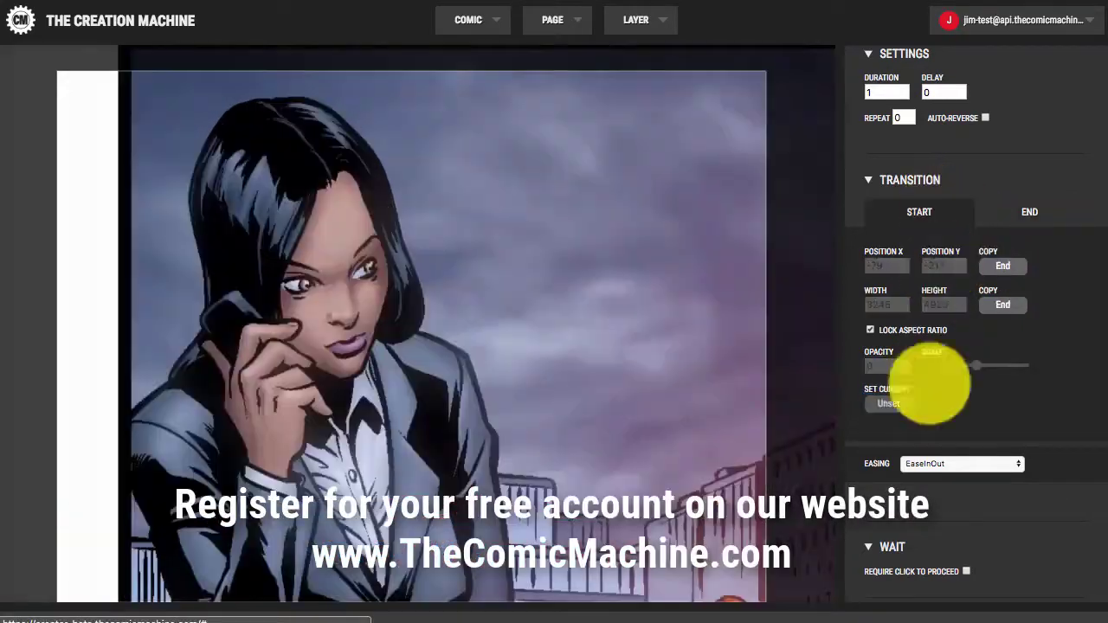